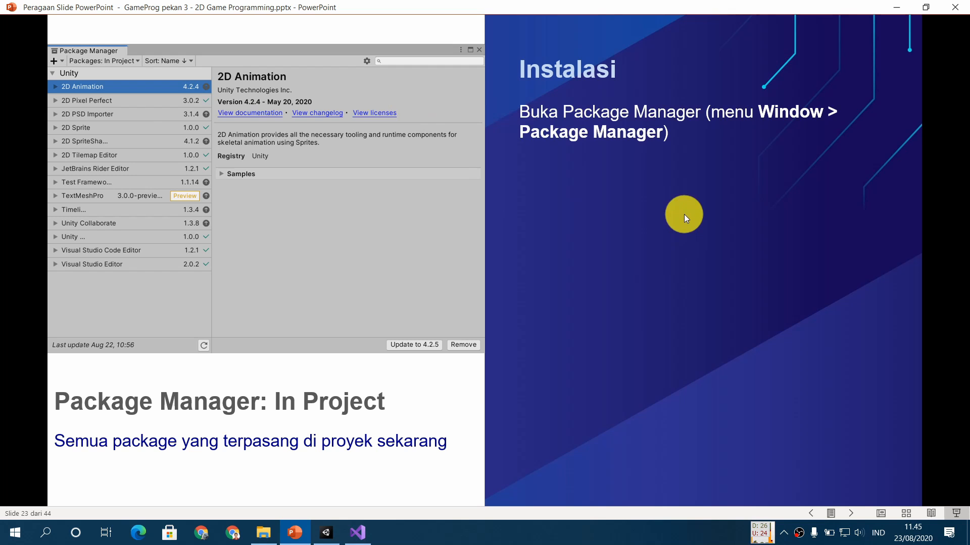
- Switch to Unity and list the packages installed in the project in the Package Manager
left_click(326, 532)
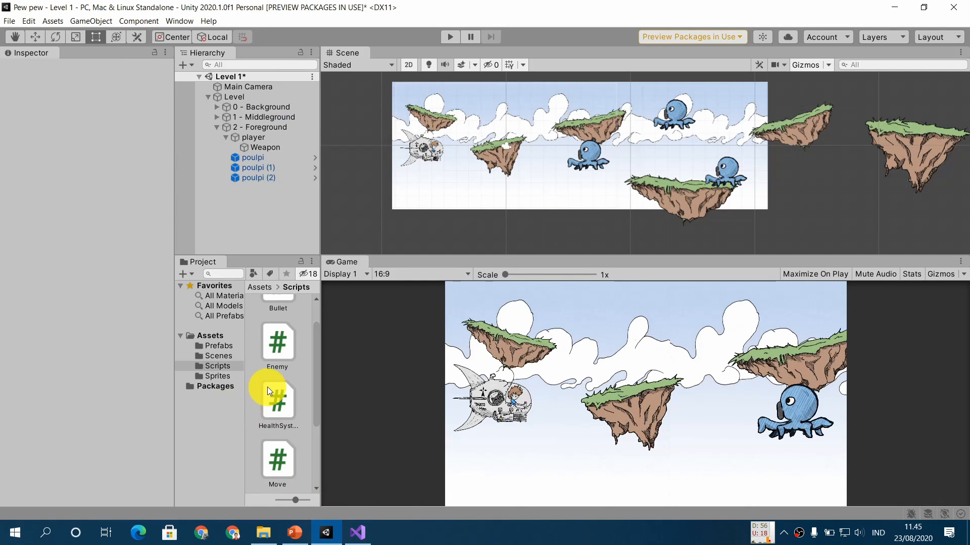
left_click(180, 20)
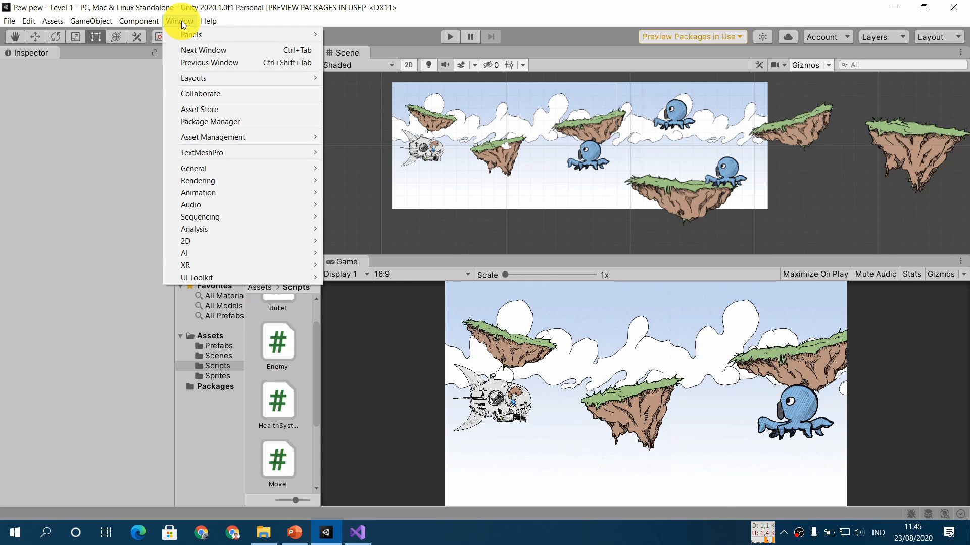
left_click(257, 119)
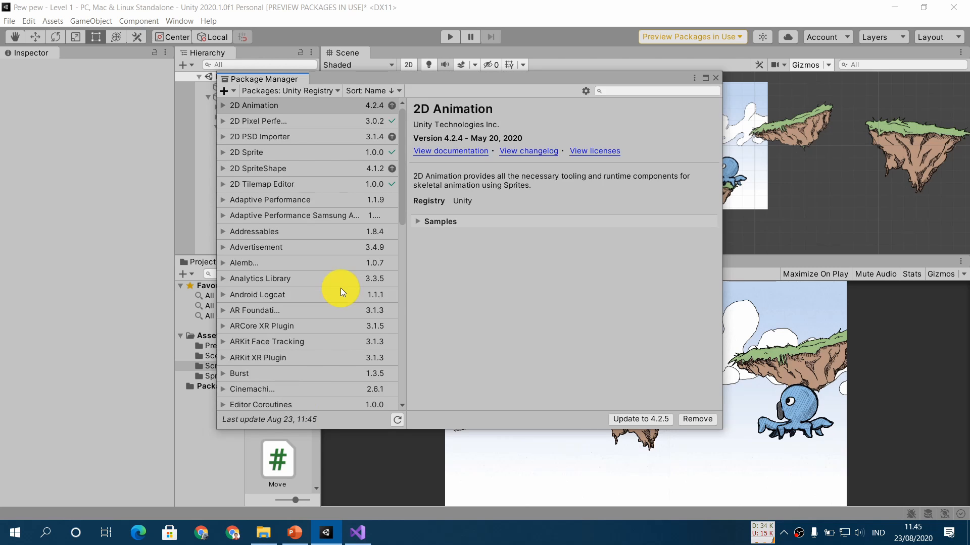
left_click(313, 93)
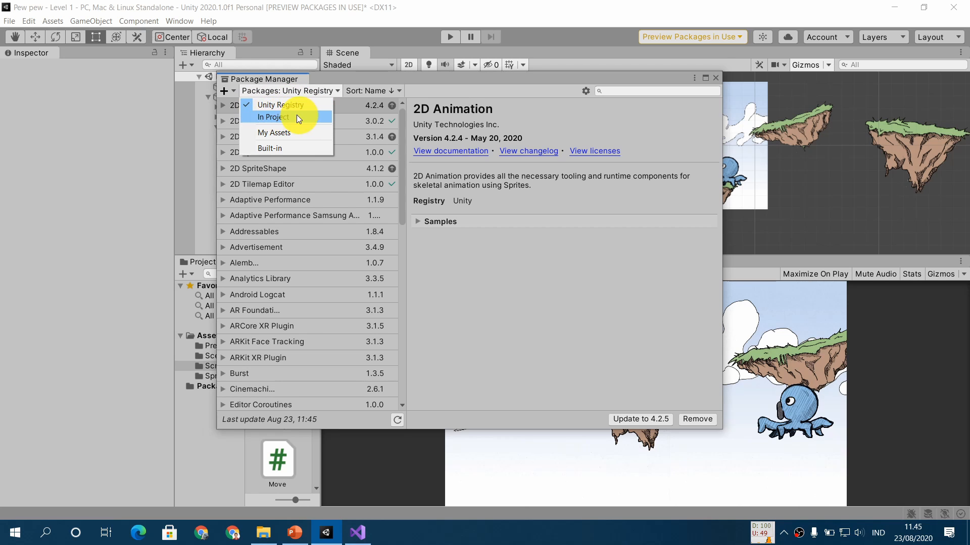
left_click(301, 118)
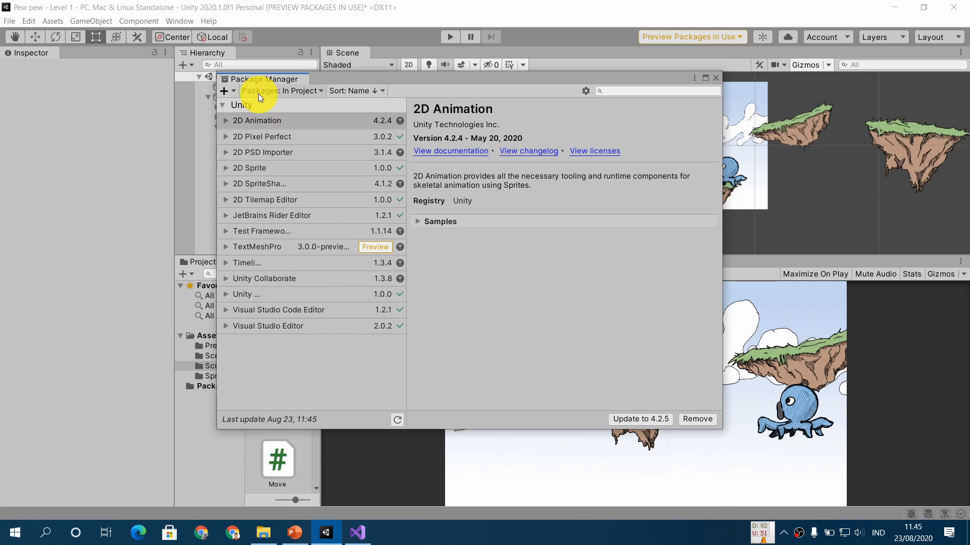
- Install the Input System 1.0.0 package from the Unity Registry
left_click(277, 91)
left_click(285, 105)
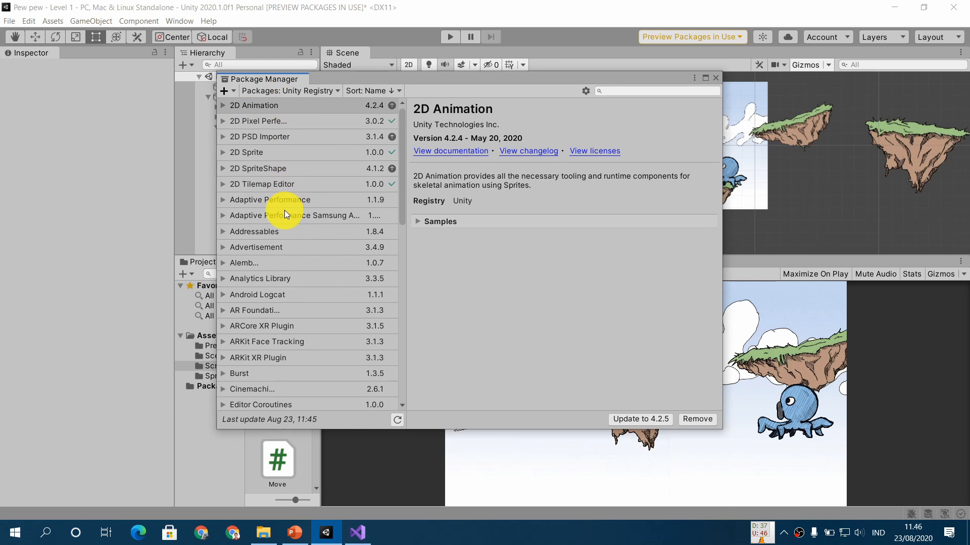
scroll(284, 210, "down", 3)
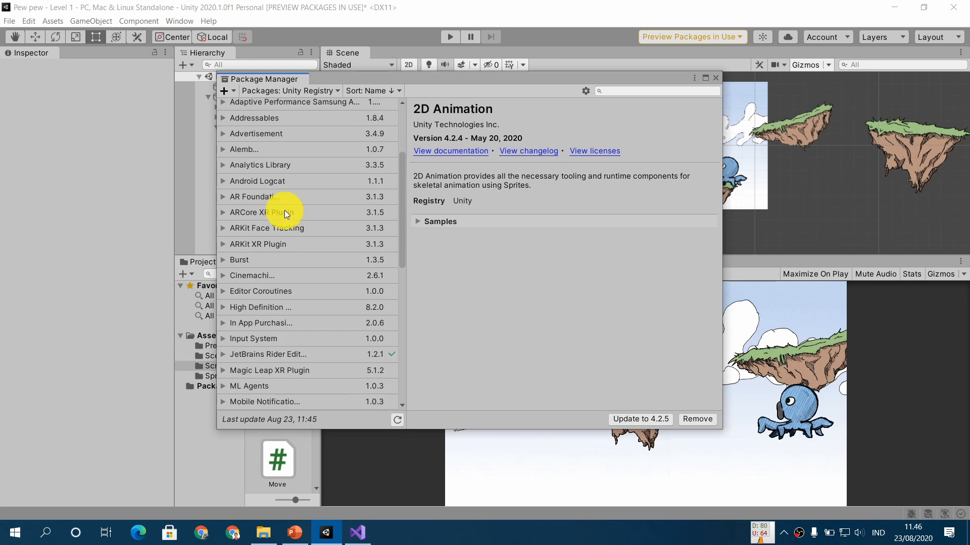
scroll(289, 278, "down", 1)
left_click(288, 301)
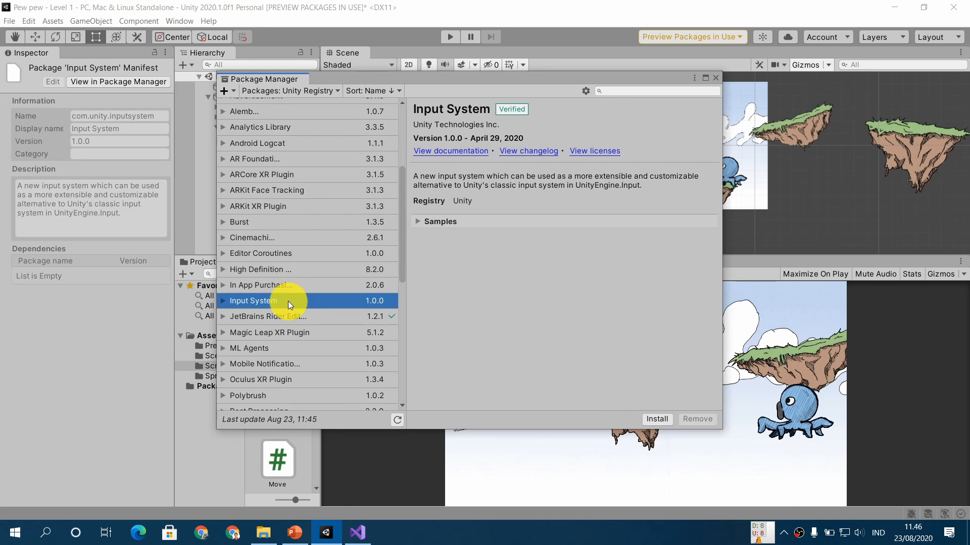
left_click(661, 420)
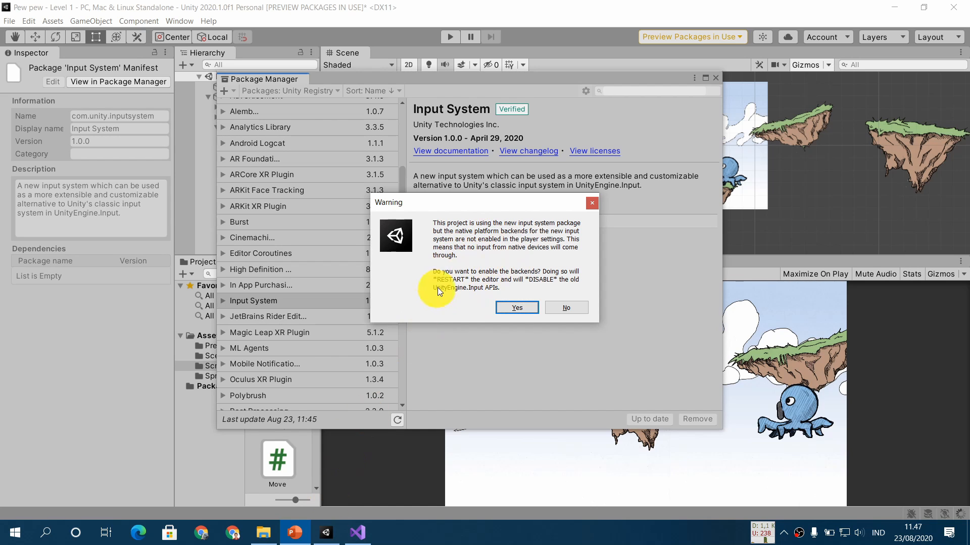
- Enable the new input system backends and save the Level 1 scene for the editor restart
left_click(513, 307)
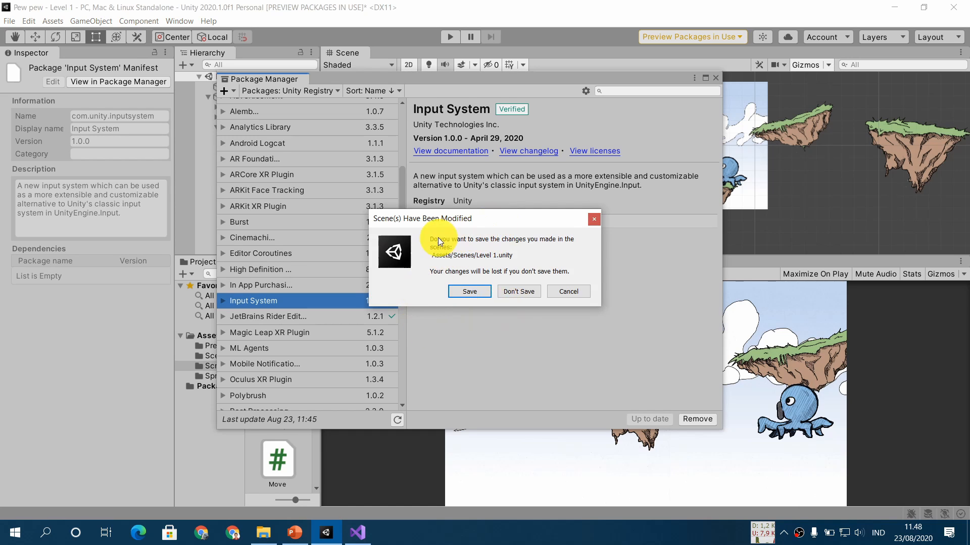
left_click(462, 292)
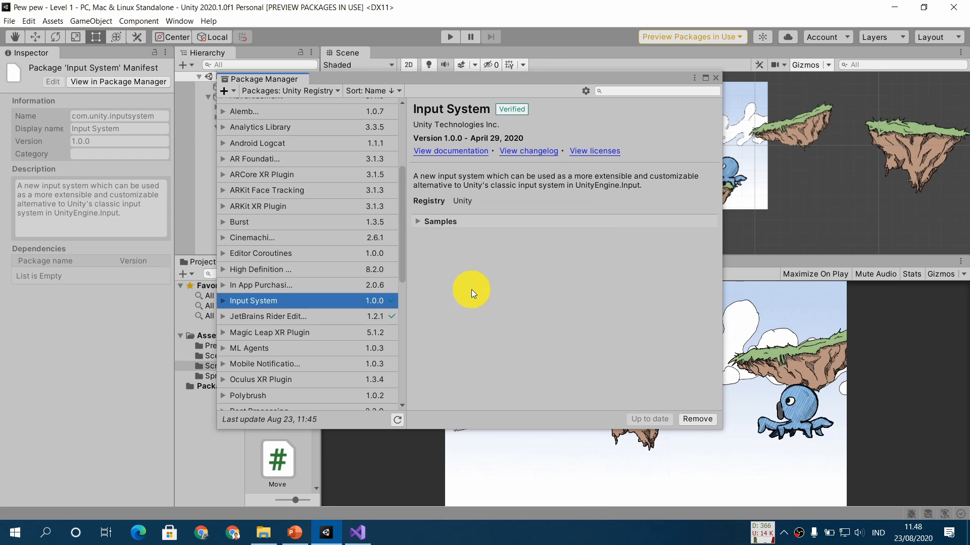
key("alt+Tab")
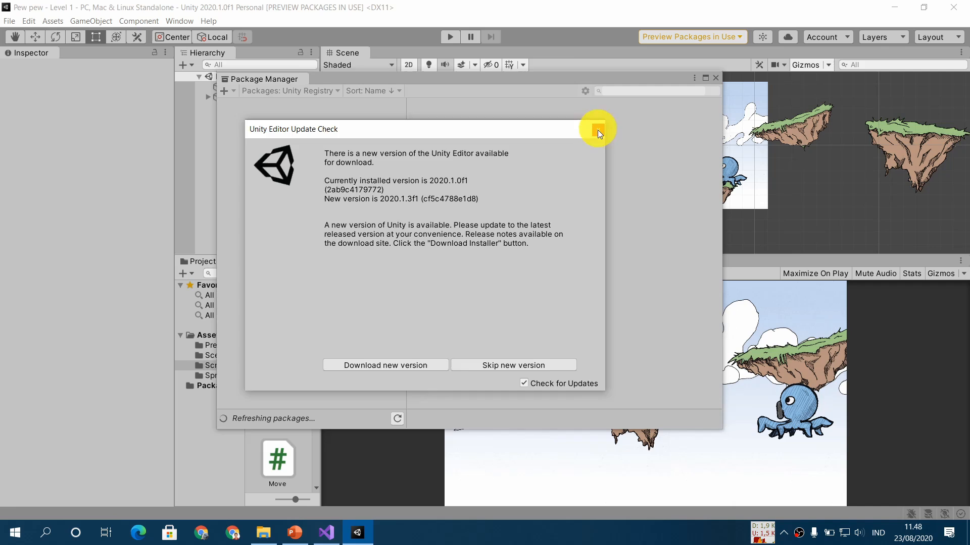
left_click(598, 129)
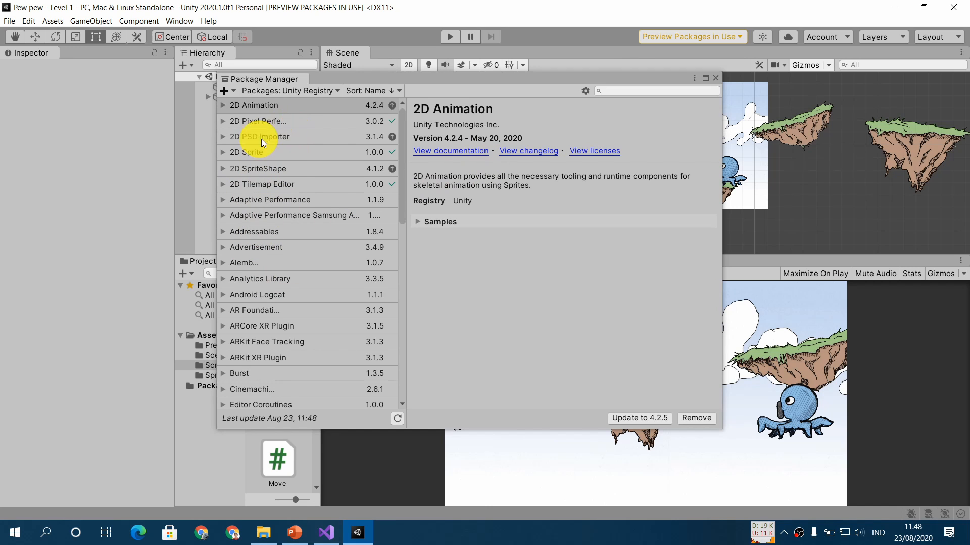
- Look up the Input System package among the packages installed in the project
scroll(304, 189, "down", 5)
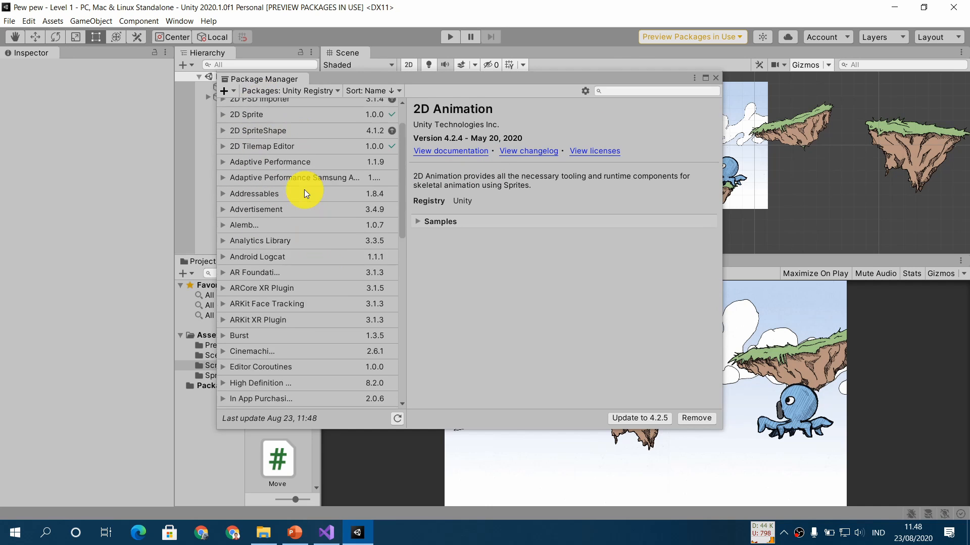
left_click(313, 91)
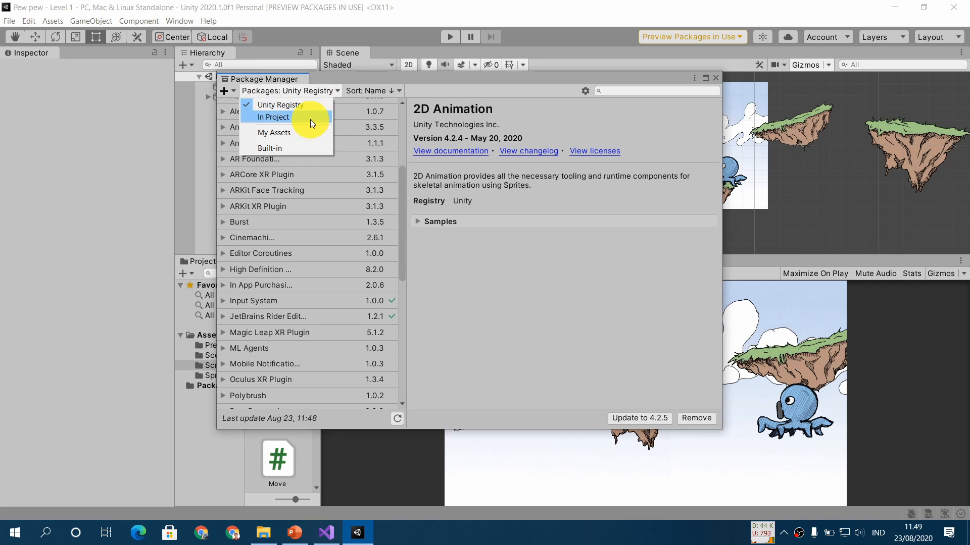
left_click(292, 116)
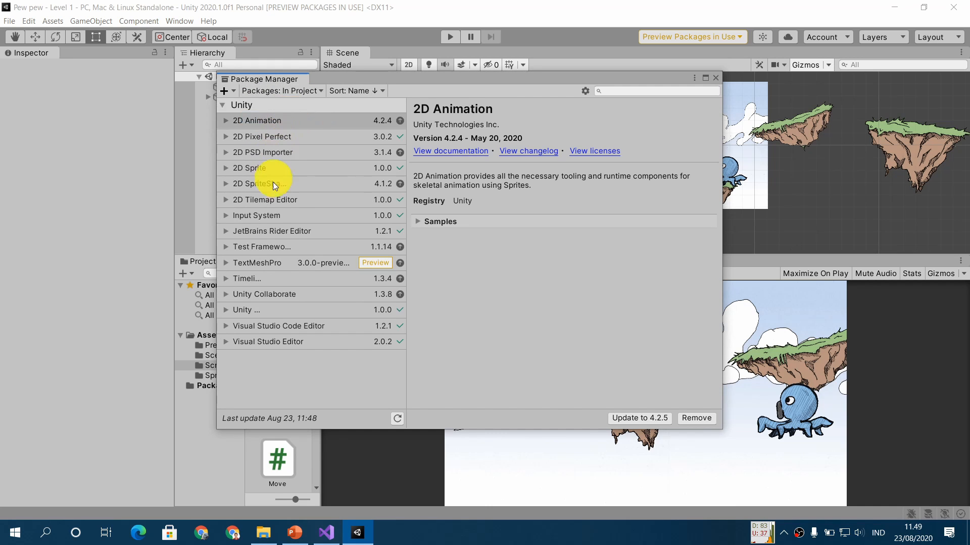
left_click(291, 216)
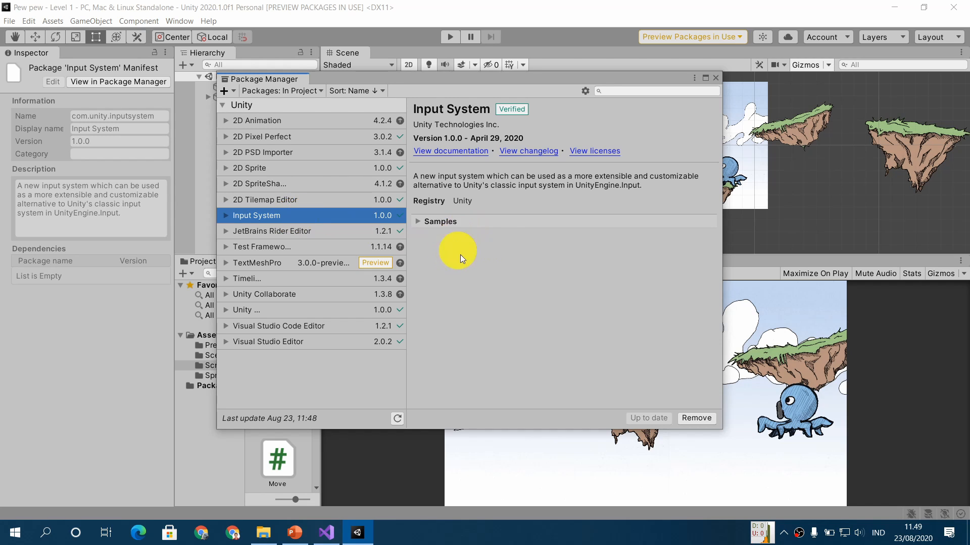
- Review the samples offered with the Input System package and close the Package Manager
left_click(418, 222)
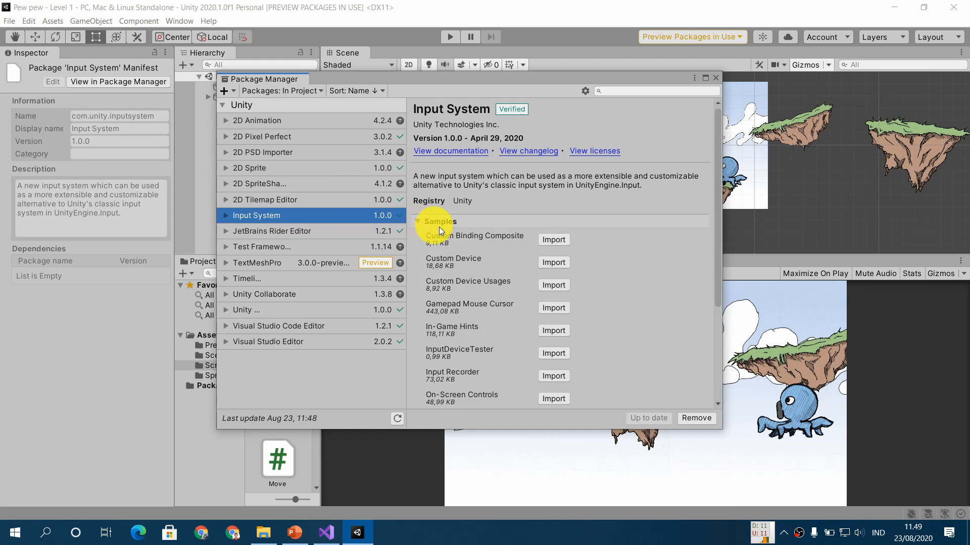
scroll(474, 249, "down", 4)
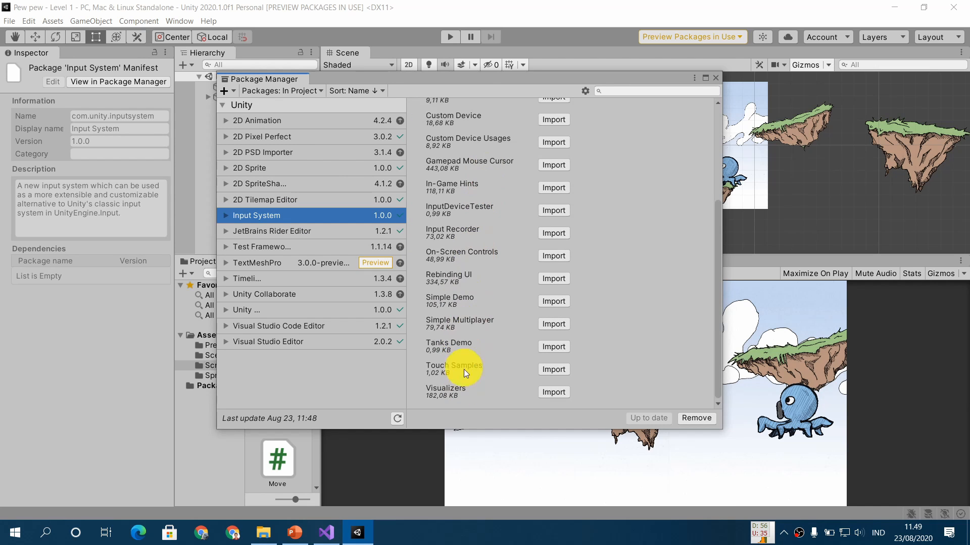
scroll(472, 359, "up", 5)
scroll(471, 359, "down", 5)
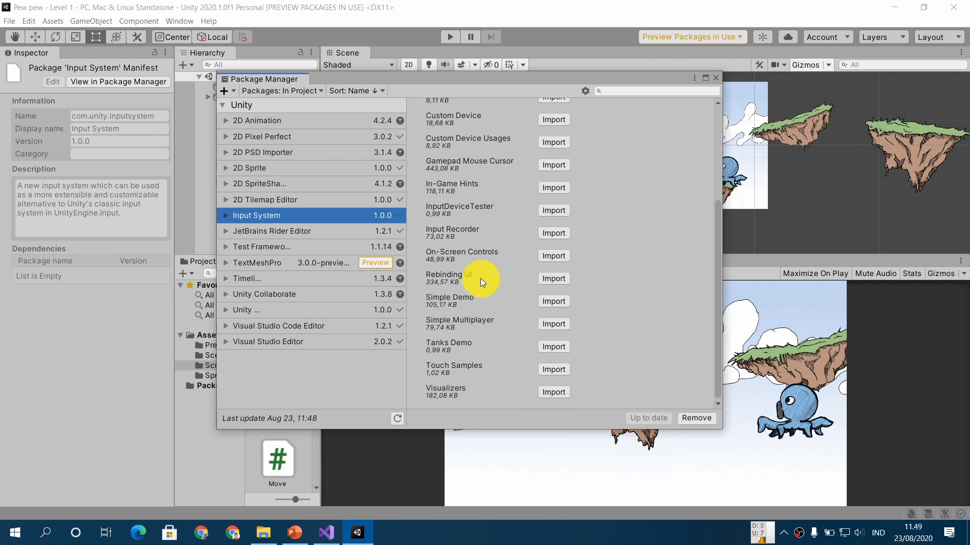
scroll(485, 220, "up", 3)
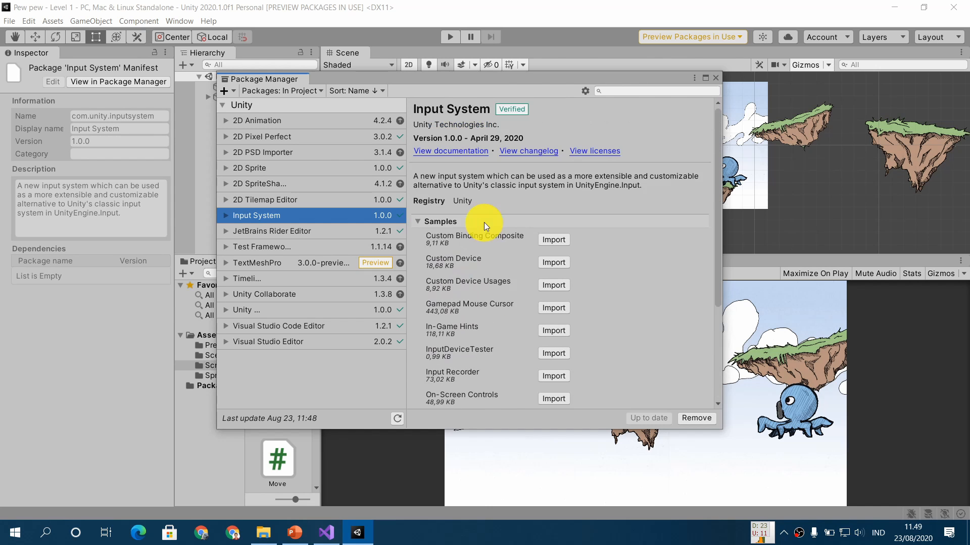
left_click(715, 78)
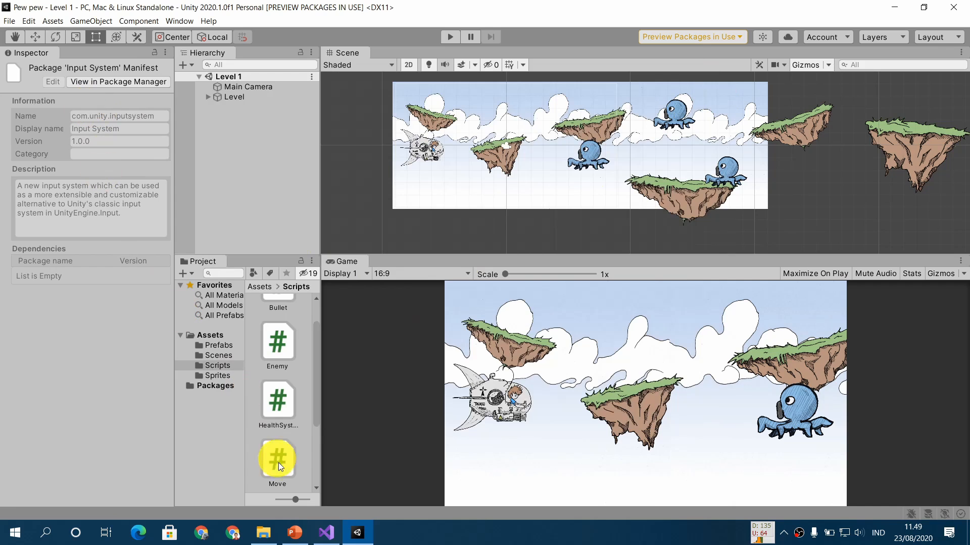
- Switch to PowerPoint and advance to the slide on the Player Input component's settings
left_click(294, 533)
left_click(321, 357)
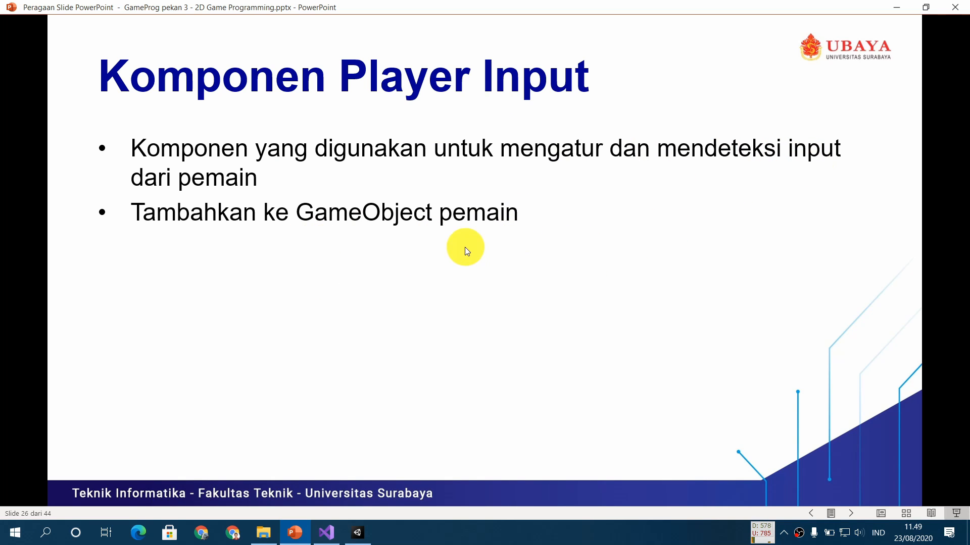
left_click(336, 259)
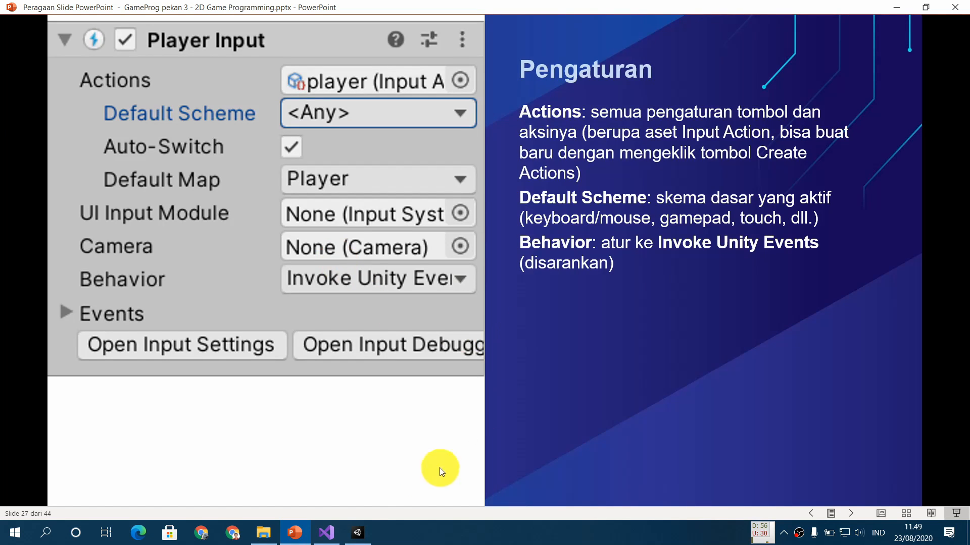
- Switch back to Unity, create a new scene and save it in the Scenes folder as "Coba input baru"
left_click(357, 531)
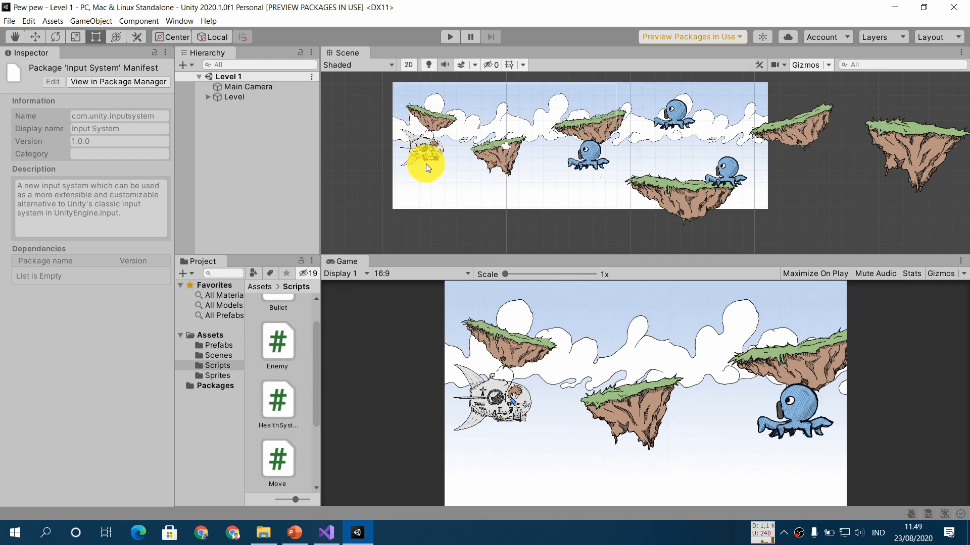
left_click(229, 354)
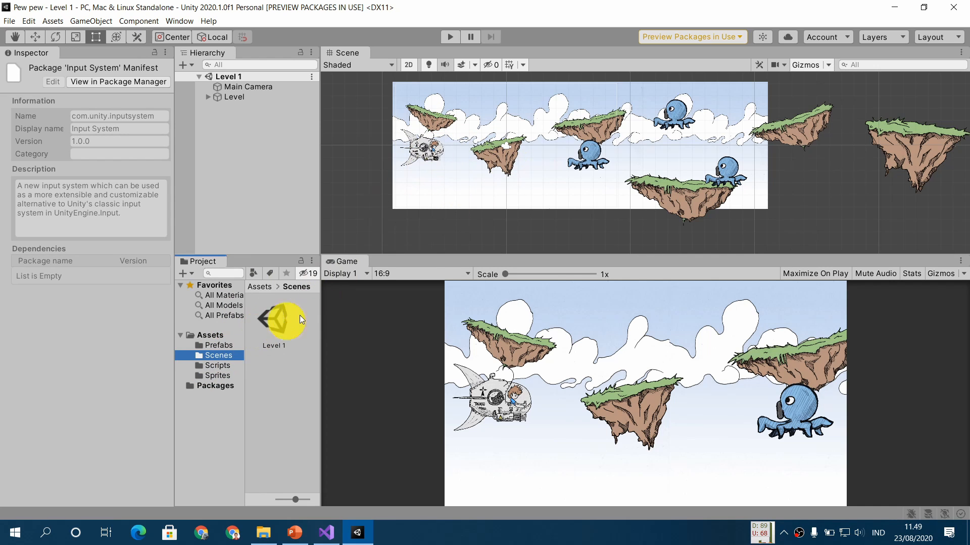
key("ctrl+n")
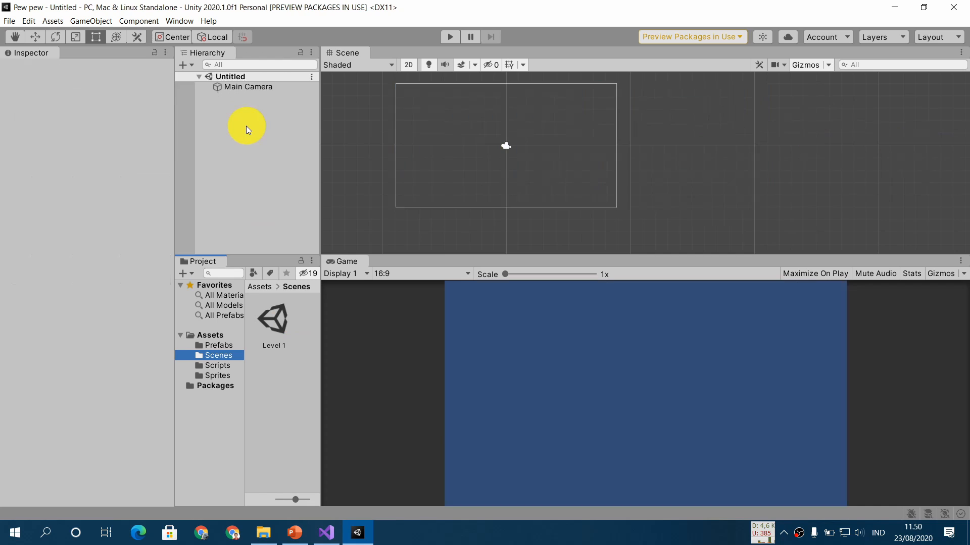
key("ctrl+s")
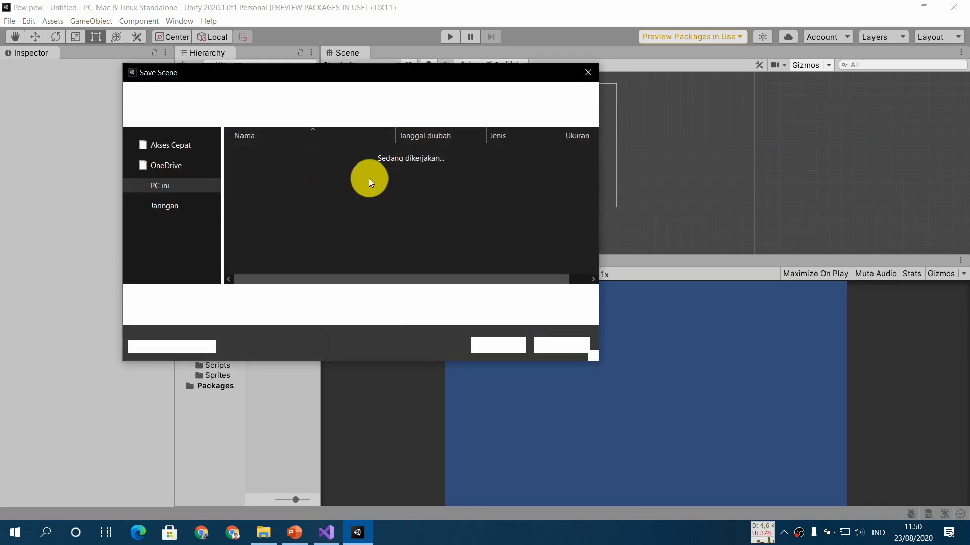
double_click(298, 165)
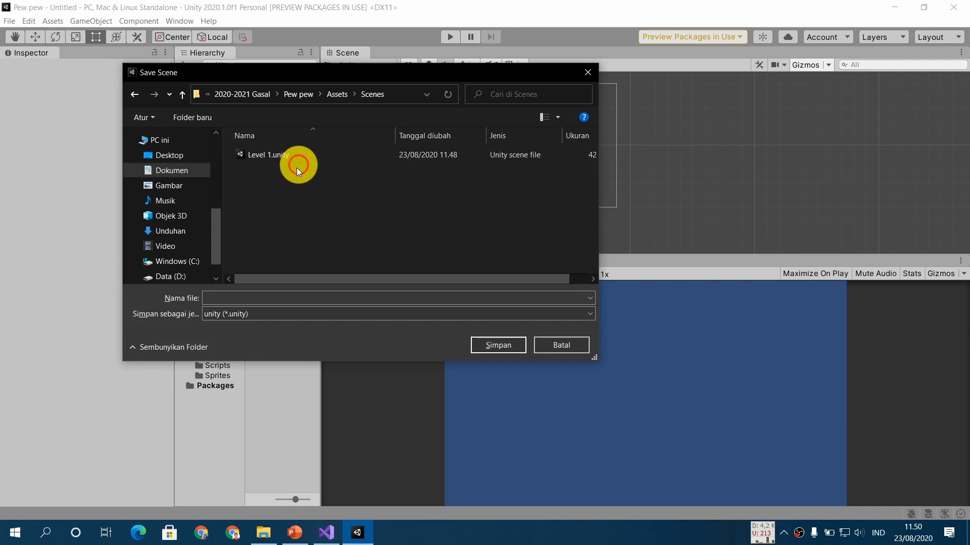
left_click(299, 293)
type("Coba")
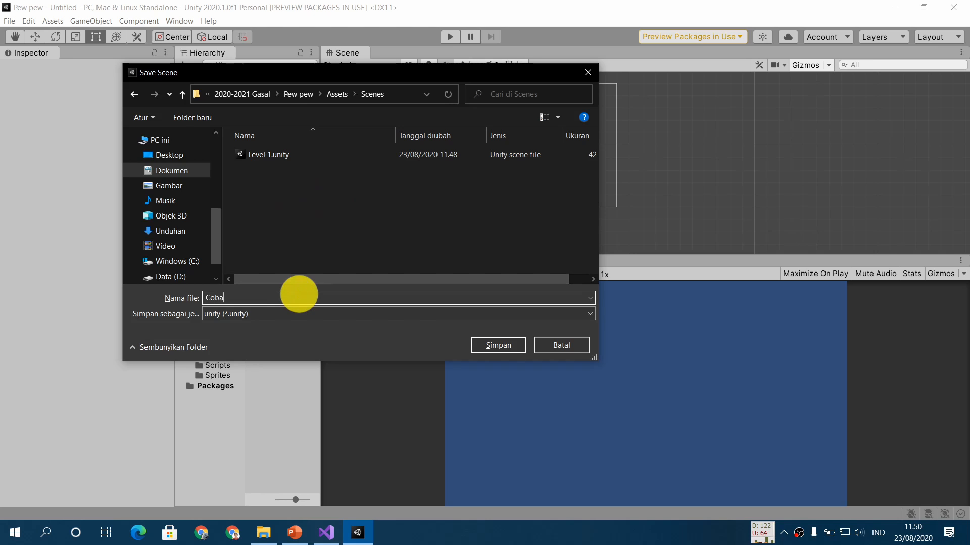
type(" input baru")
key("Return")
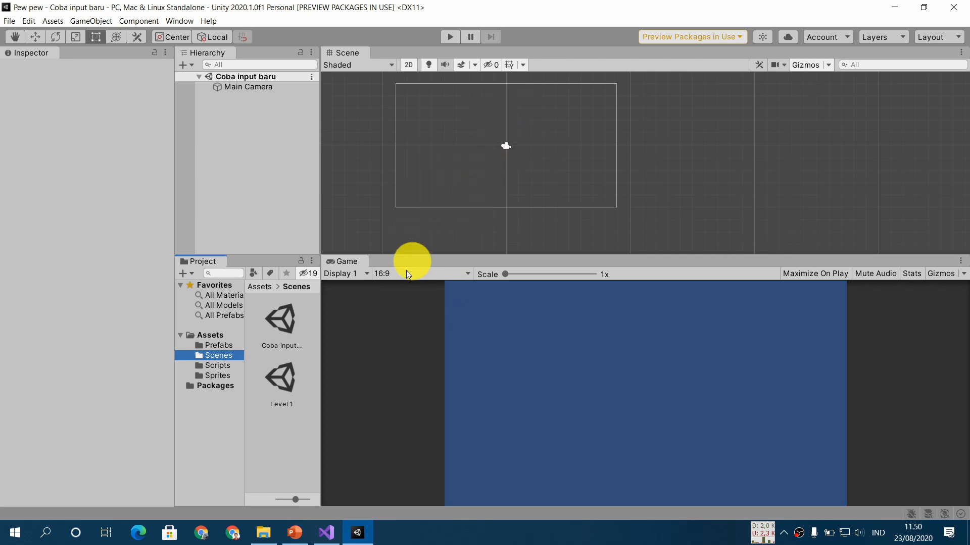
- Open the Level 1 scene and turn its player object into a prefab in the Prefabs folder
double_click(281, 386)
left_click(212, 97)
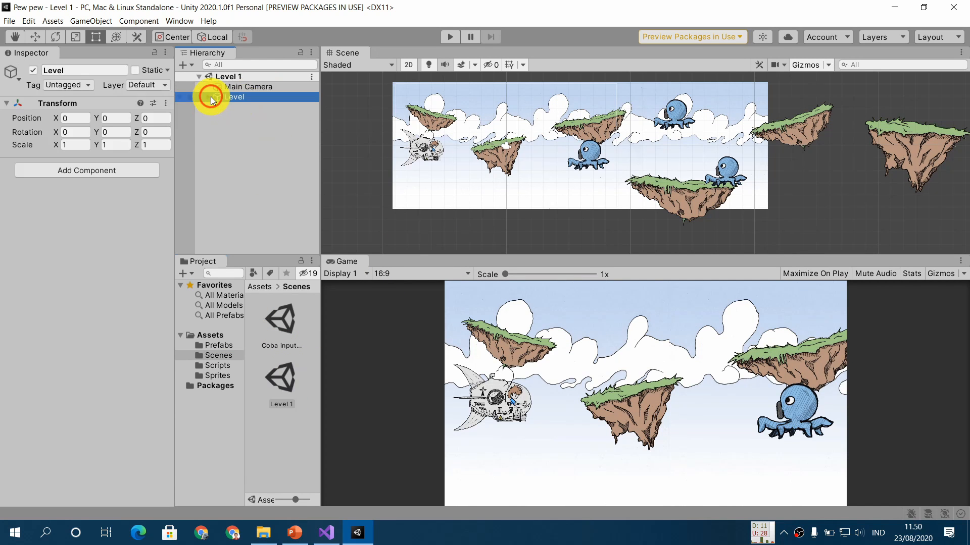
left_click(209, 96)
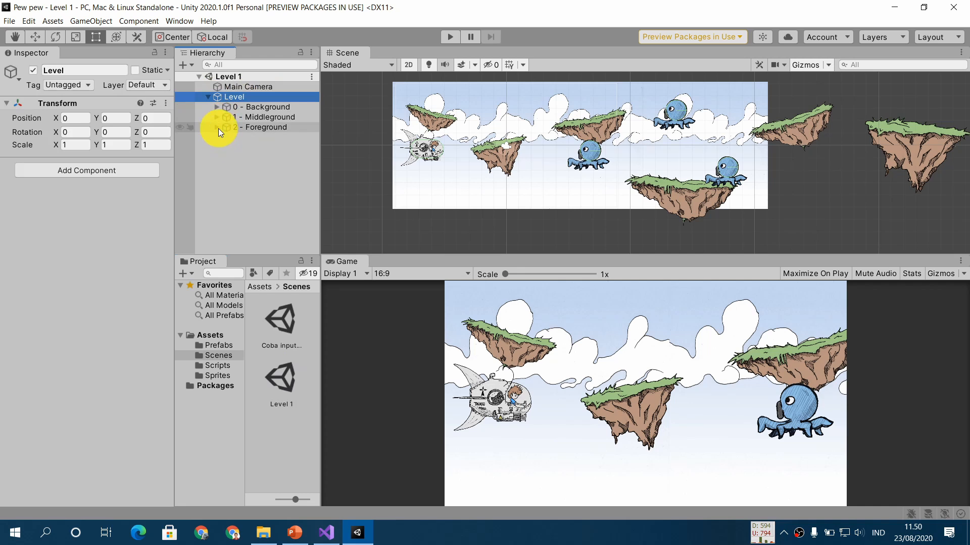
left_click(217, 127)
left_click(217, 117)
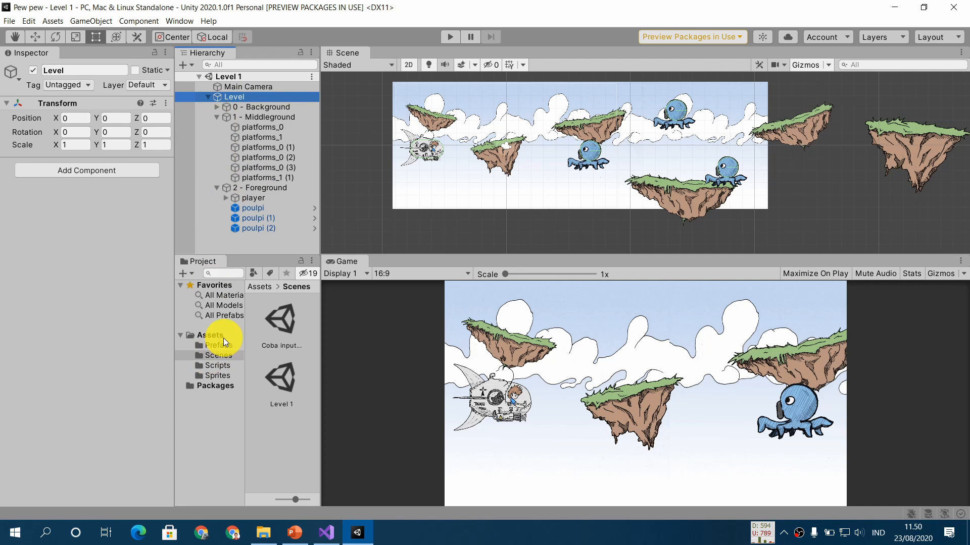
left_click(222, 345)
left_click_drag(262, 198, 256, 368)
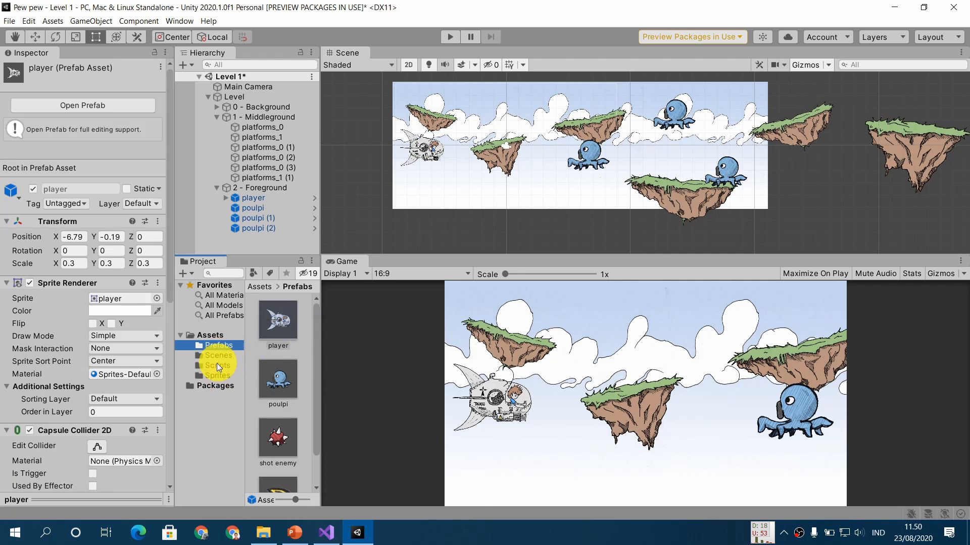
- Open the "Coba input baru" scene from the Scenes folder, saving the changes made to Level 1
left_click(227, 377)
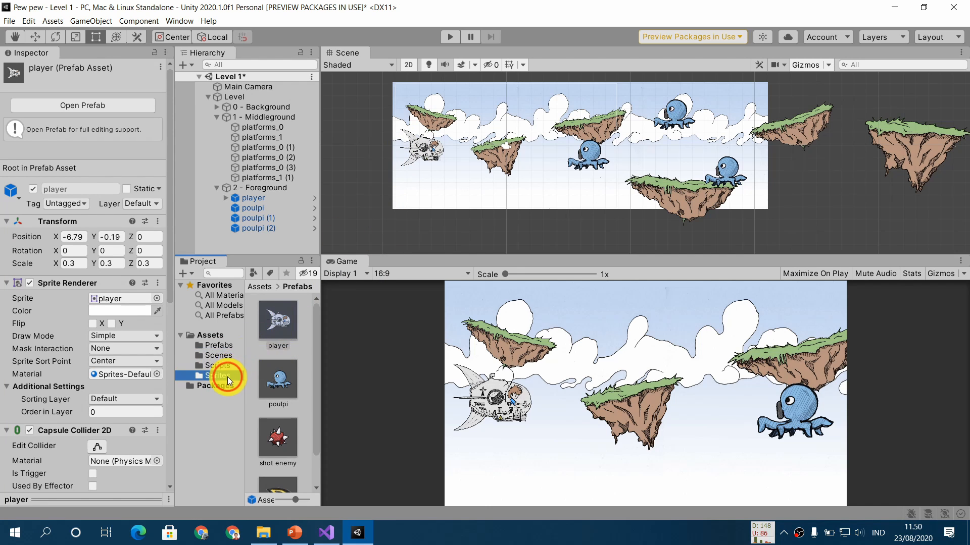
left_click(233, 354)
left_click(289, 319)
double_click(289, 320)
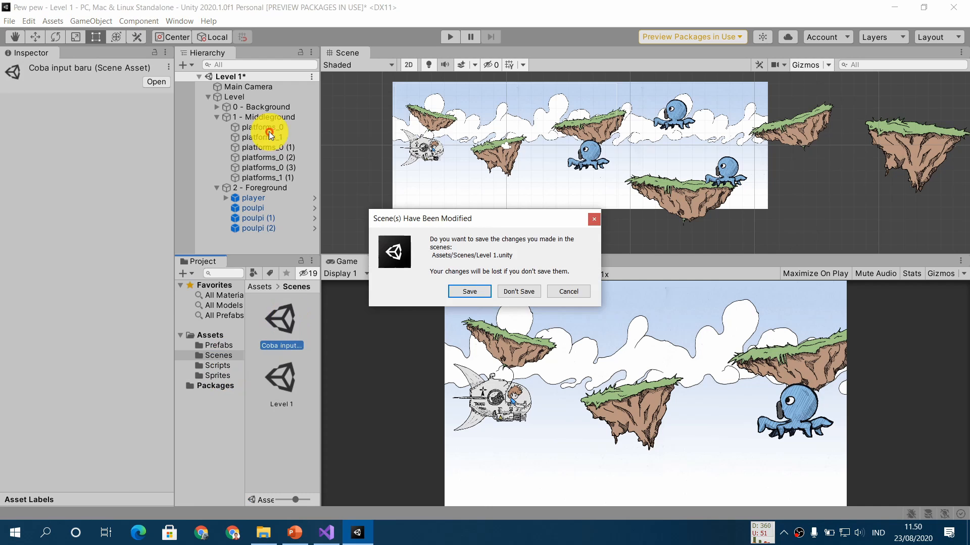
left_click(471, 292)
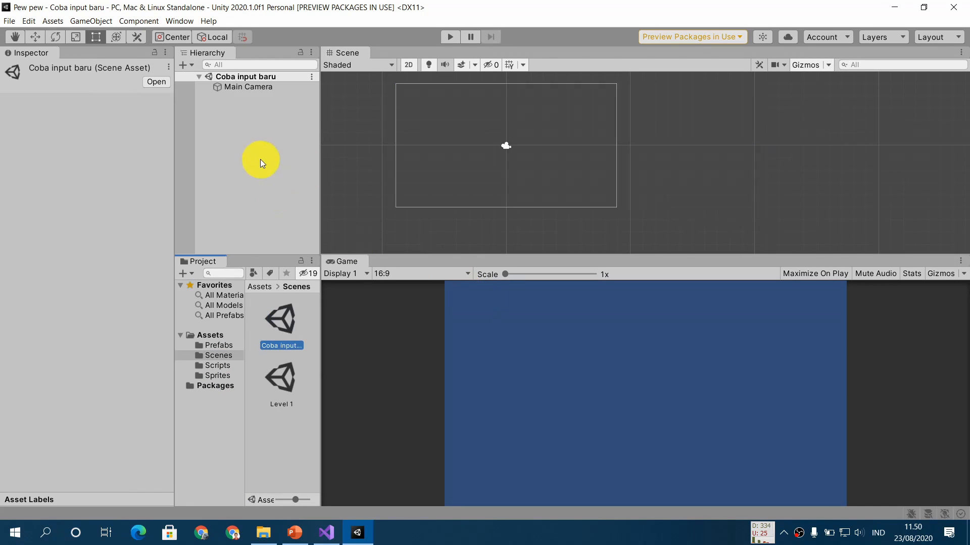
- Place the player prefab from the Prefabs folder in the scene, near the left edge of the camera view
left_click(227, 347)
left_click_drag(277, 322, 413, 153)
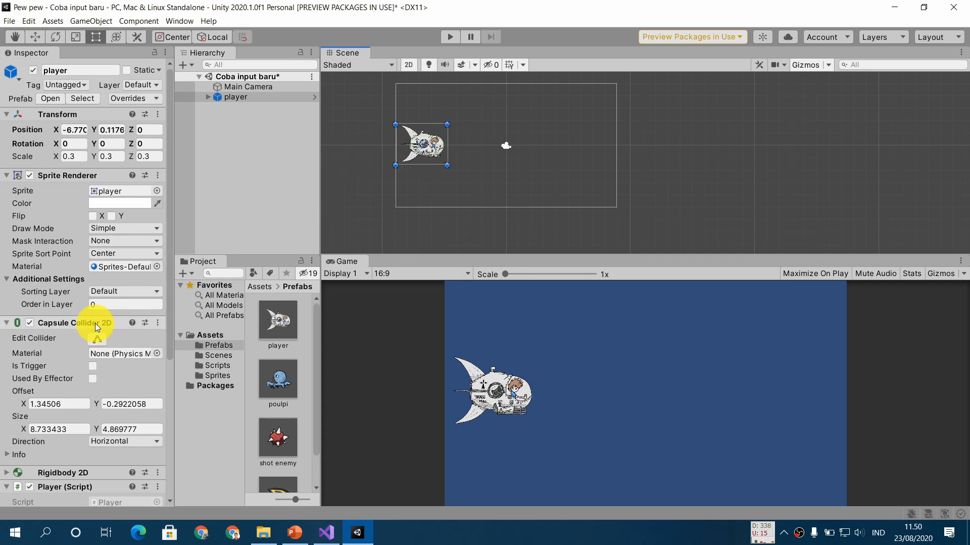
scroll(94, 324, "down", 5)
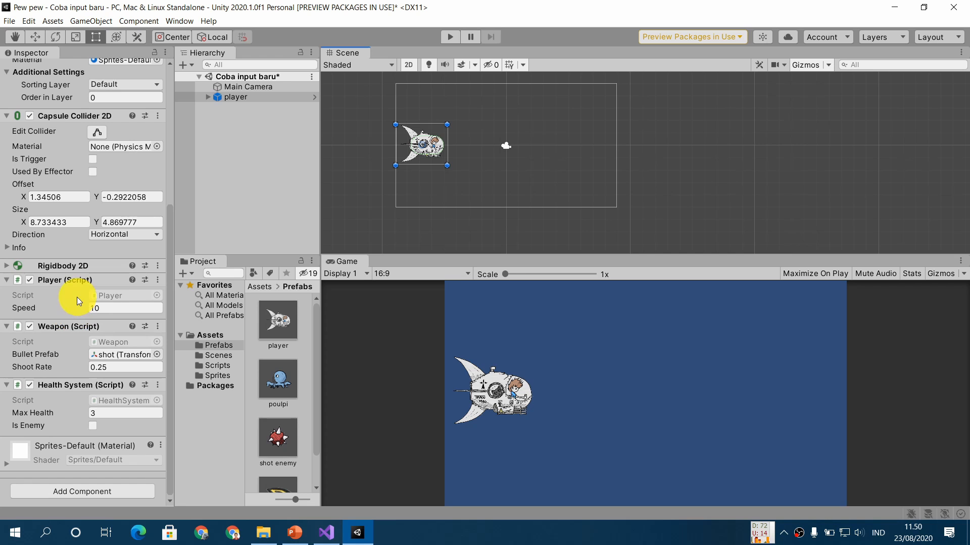
- Check the Player Input settings slide in PowerPoint, then back in Unity add a Player Input component to the player
left_click(295, 536)
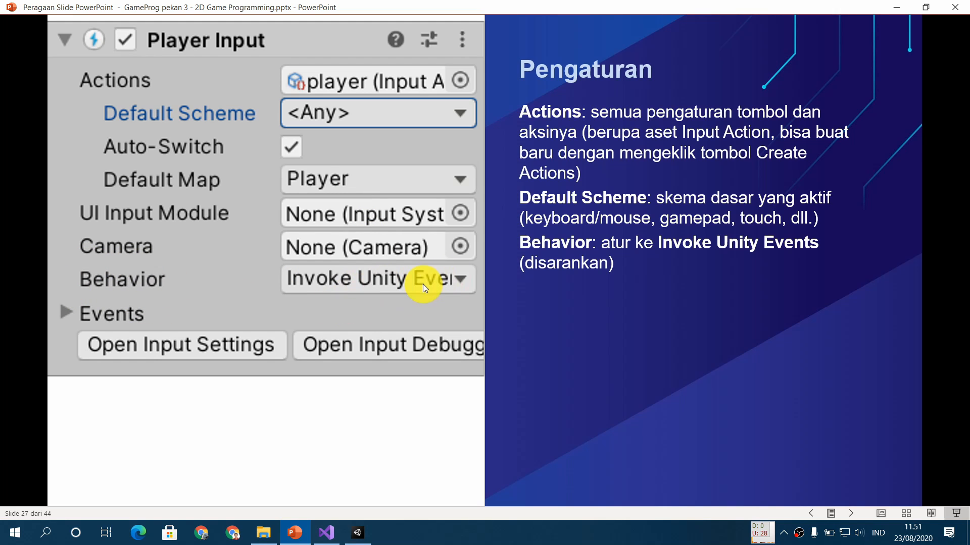
left_click(357, 534)
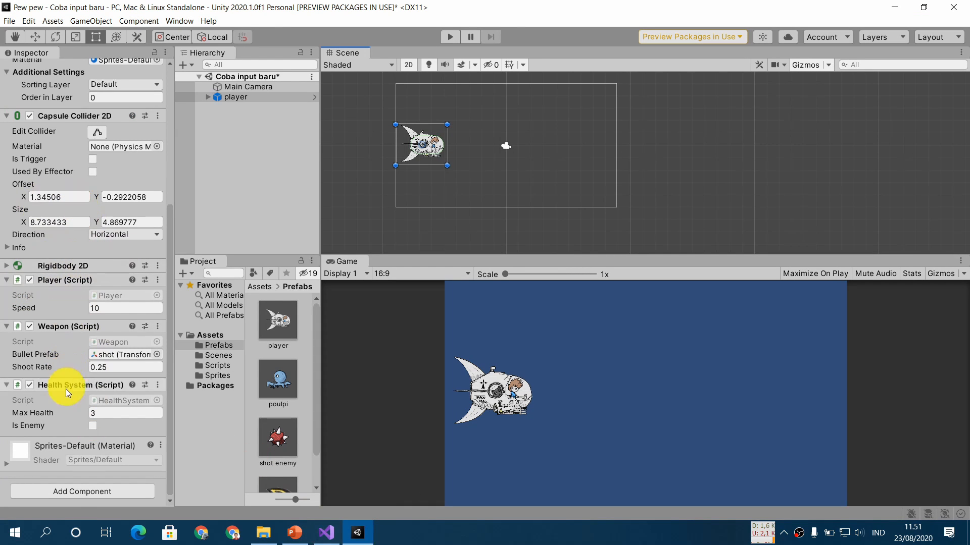
left_click(77, 490)
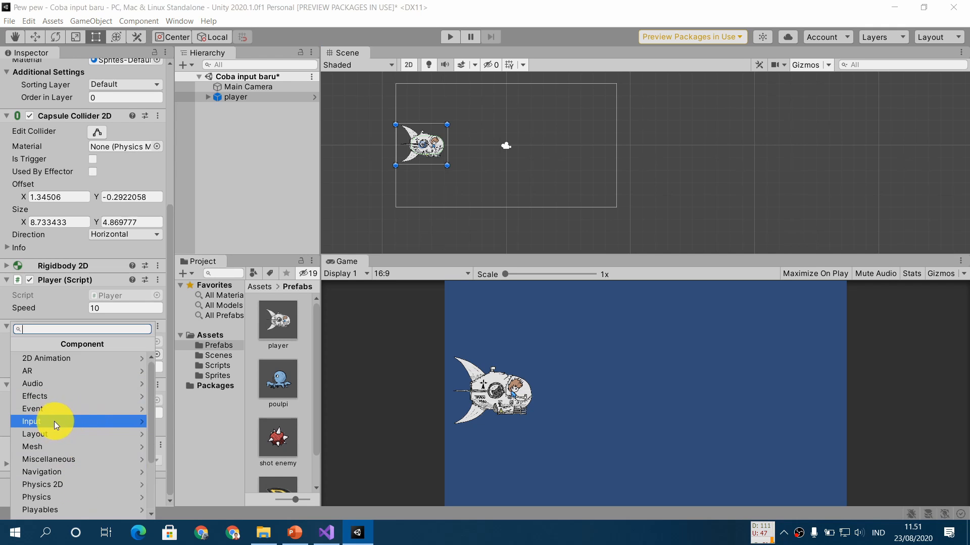
left_click(71, 426)
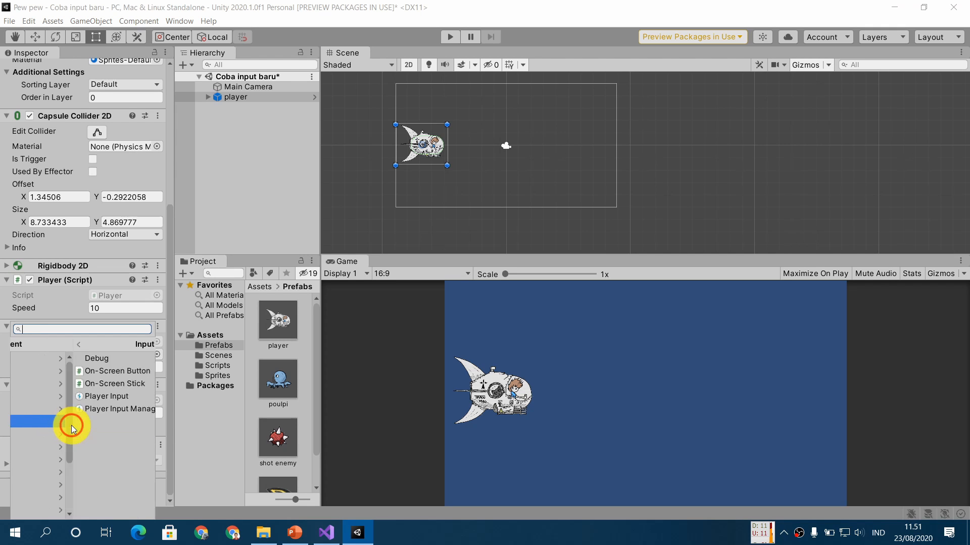
left_click(99, 397)
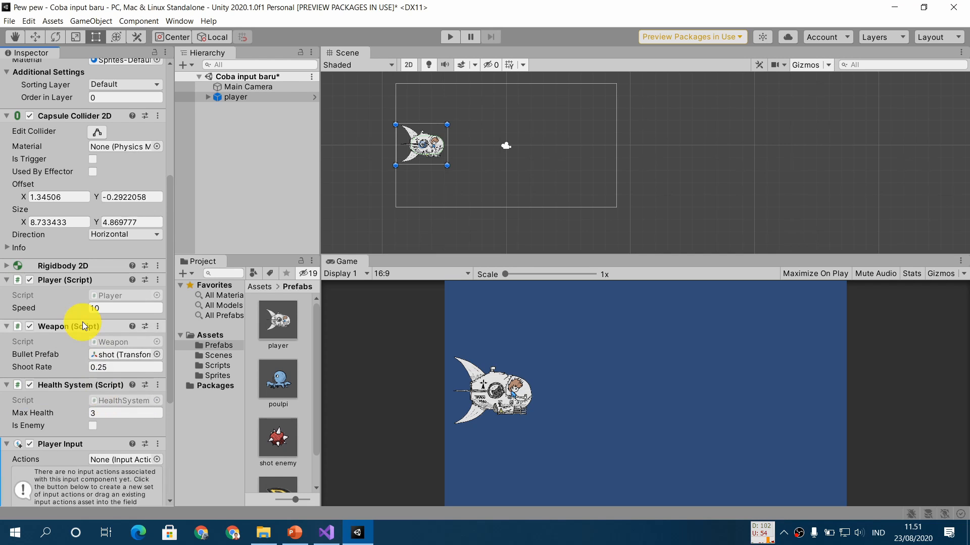
scroll(83, 322, "down", 5)
scroll(82, 322, "down", 3)
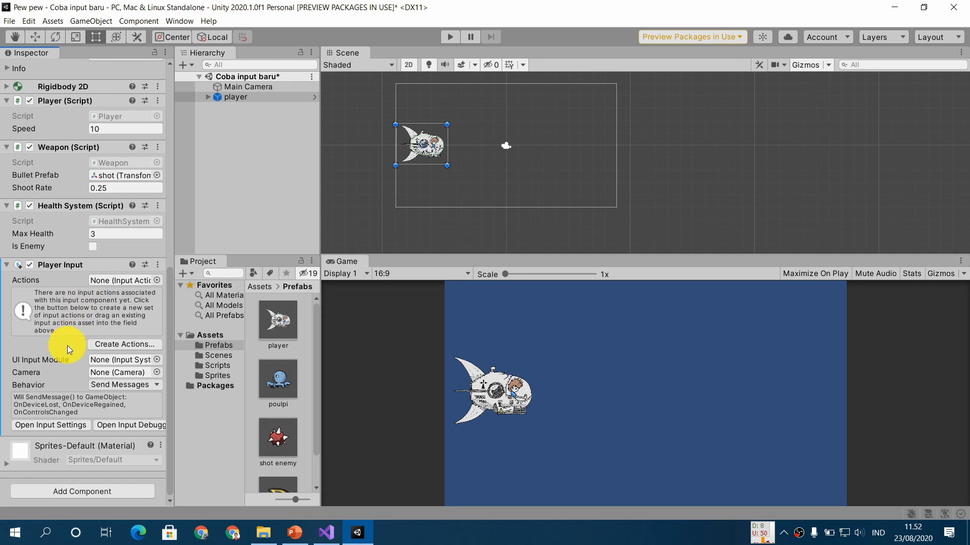
- Create an input actions asset for the Player Input component, saved as "player" in a new Assets subfolder named "Input"
left_click(119, 343)
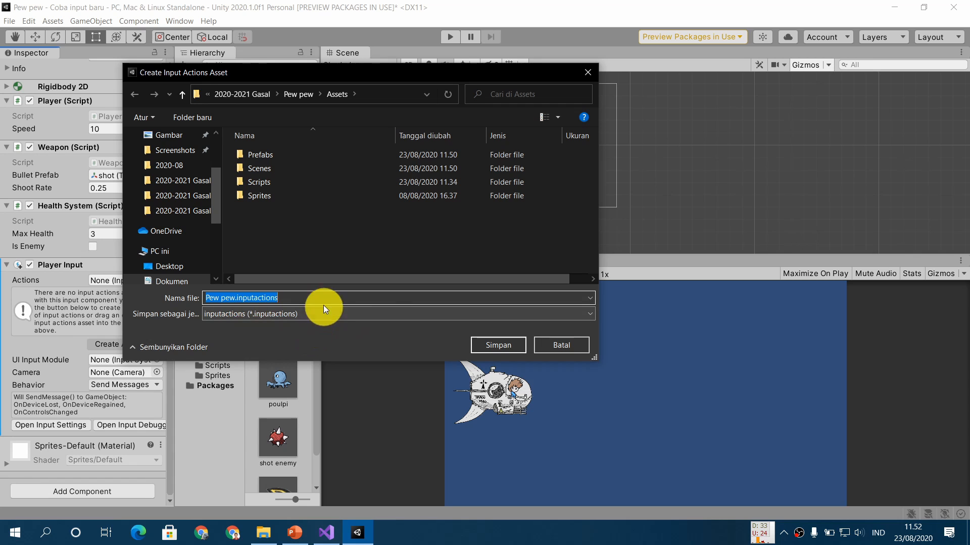
left_click(201, 116)
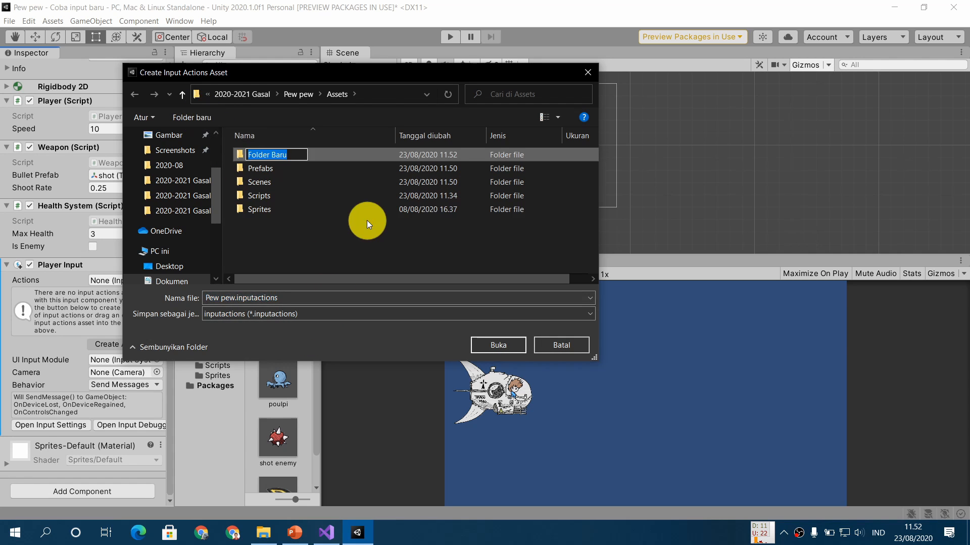
type("Input")
key("Return")
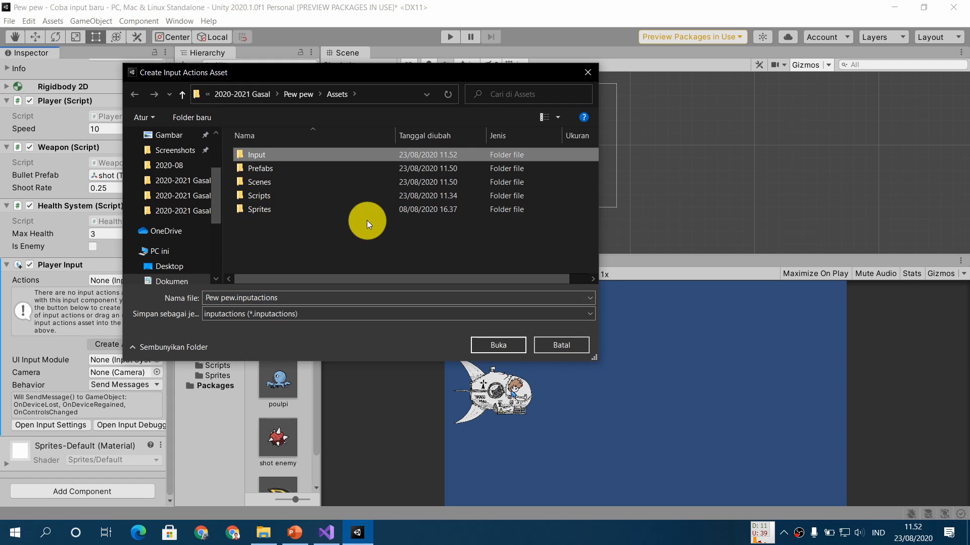
double_click(343, 154)
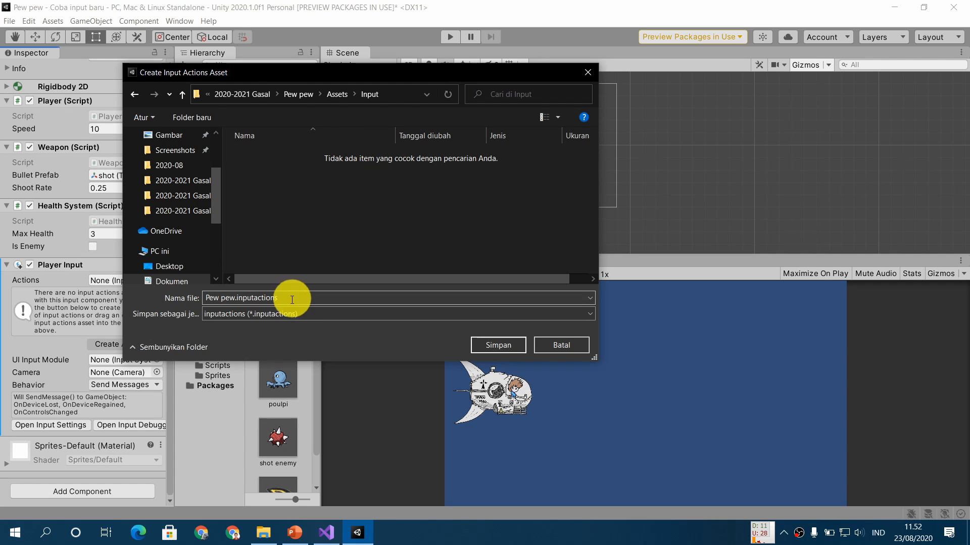
left_click(171, 292)
type("player")
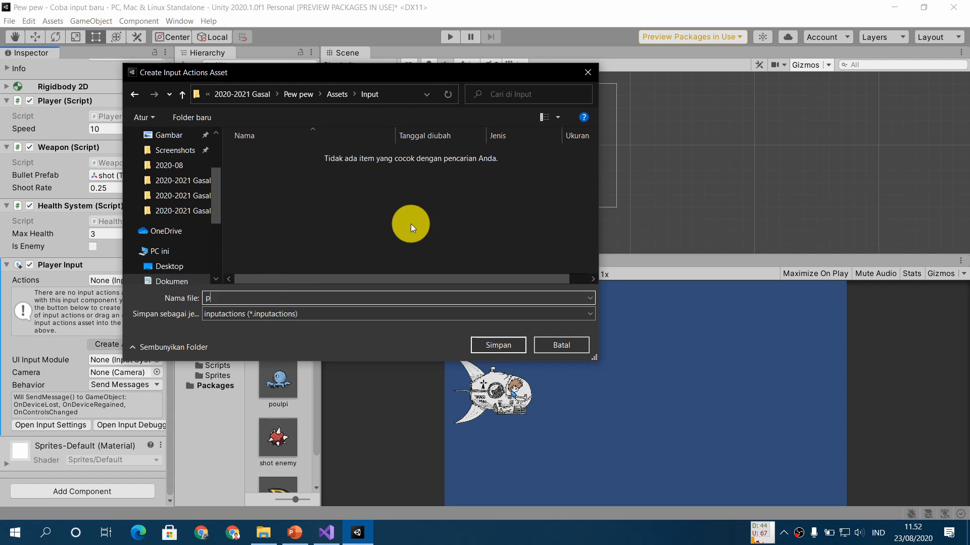
left_click(497, 345)
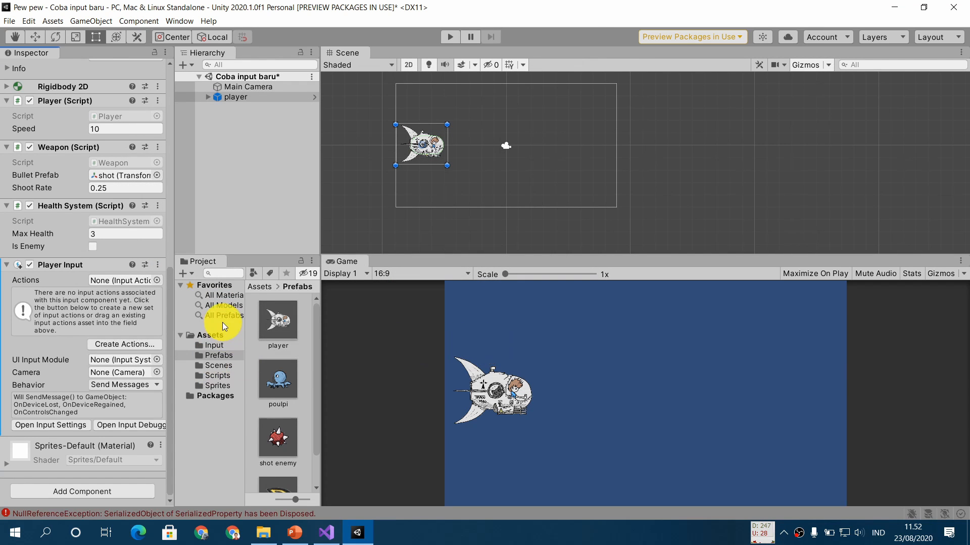
- Assign the player input actions asset to the Player Input component's Actions and set its Behavior to Invoke Unity Events
left_click(216, 345)
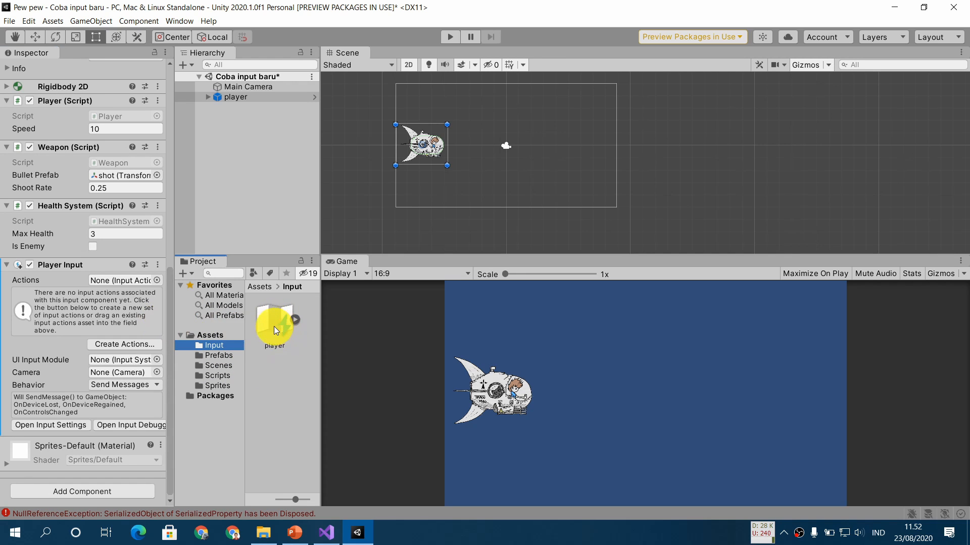
left_click_drag(274, 326, 106, 280)
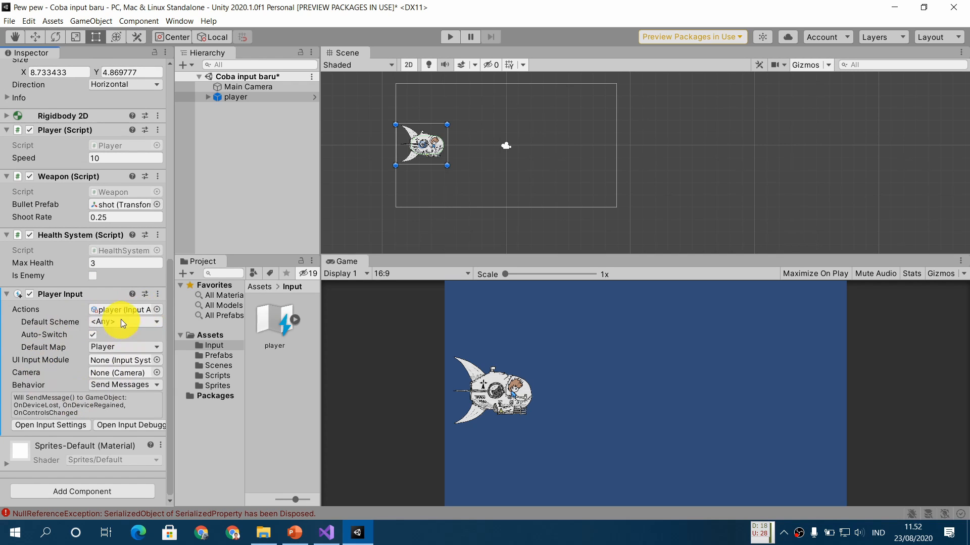
left_click(123, 385)
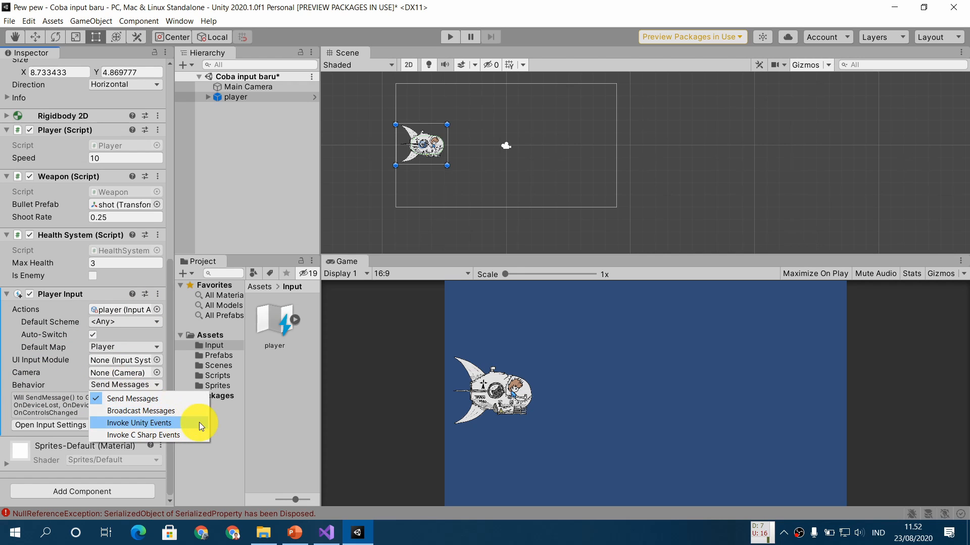
left_click(192, 423)
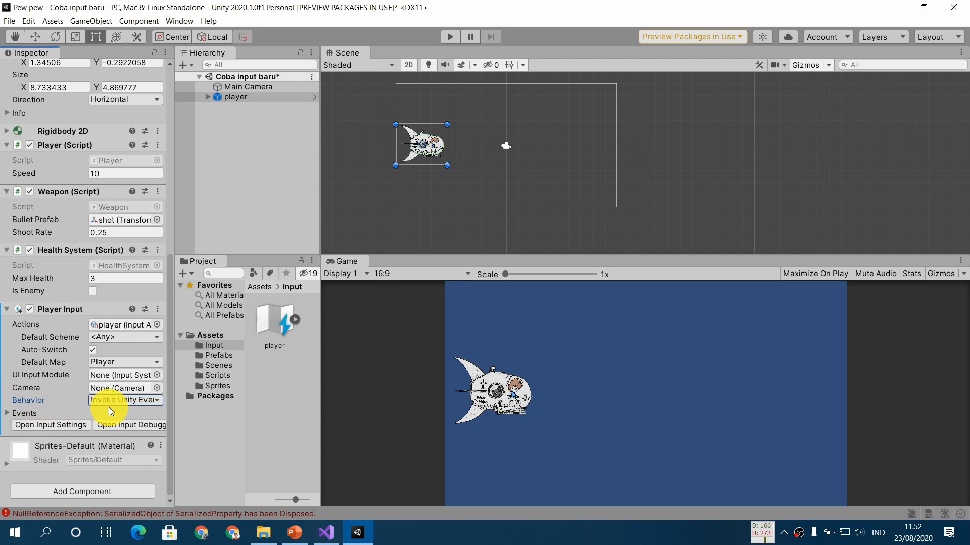
- Switch to PowerPoint, show the Input Action Asset slide and return to Unity
left_click(297, 532)
left_click(318, 357)
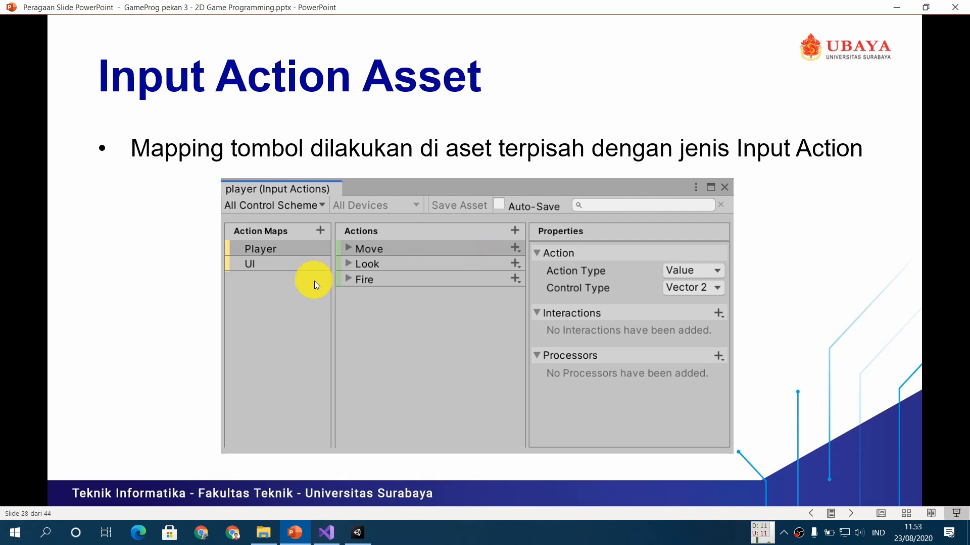
left_click(357, 533)
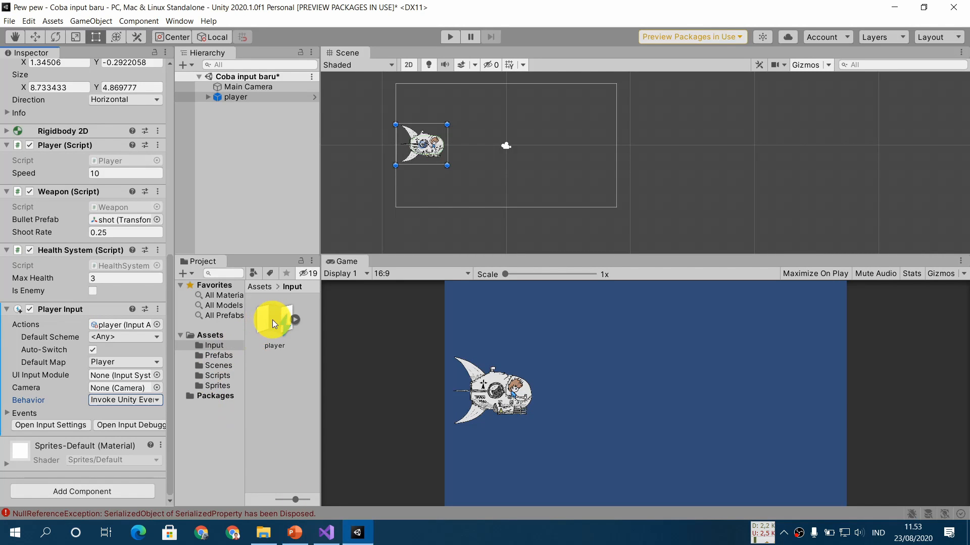
- Open the player input actions asset from the Input folder for editing and enlarge its editor window
left_click(272, 319)
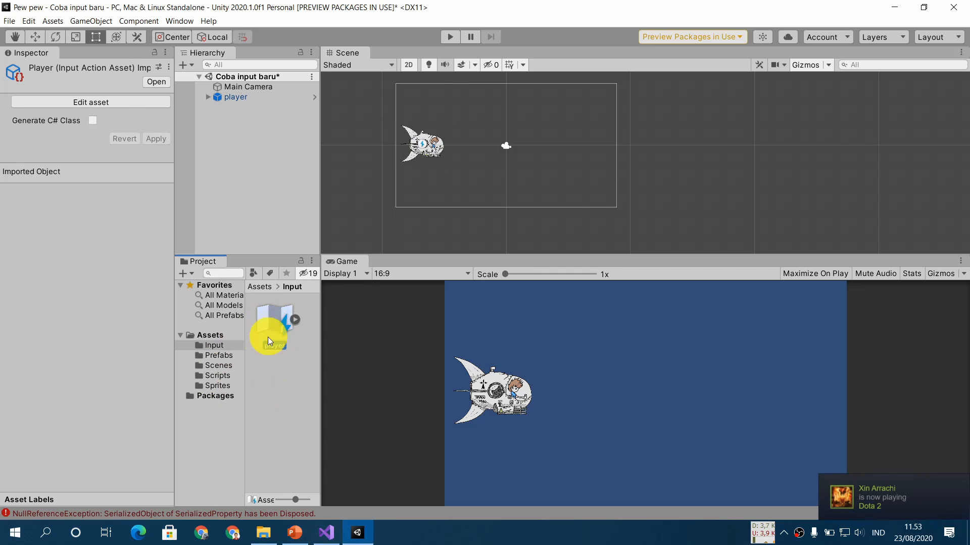
left_click(50, 102)
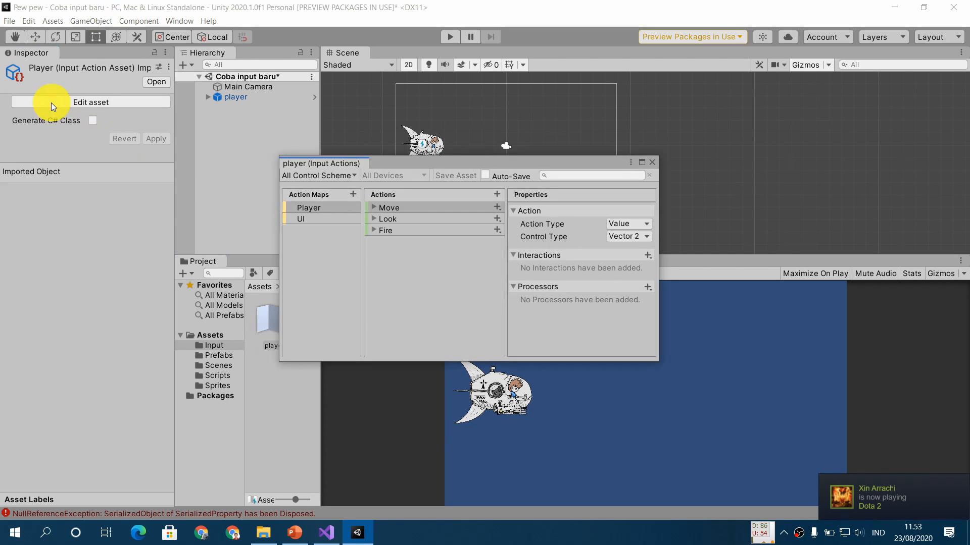
left_click_drag(396, 167, 272, 112)
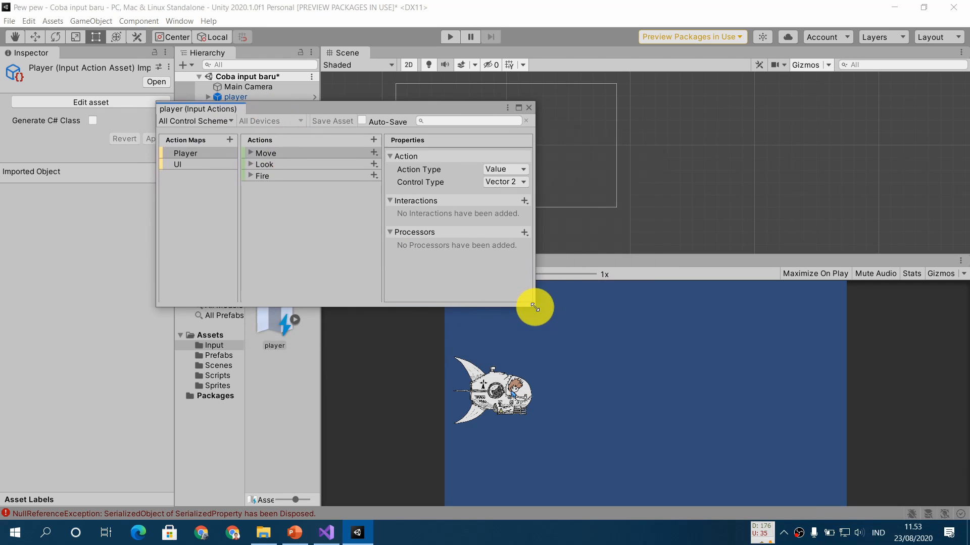
left_click_drag(536, 307, 746, 412)
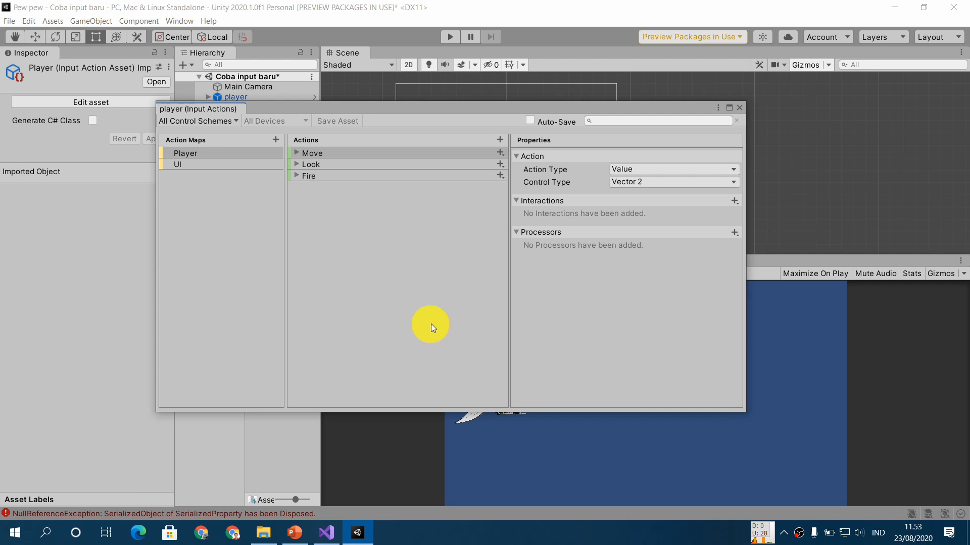
- Show the Control Scheme slide in PowerPoint, then examine the control schemes available in Unity's player Input Actions editor
left_click(295, 533)
left_click(329, 355)
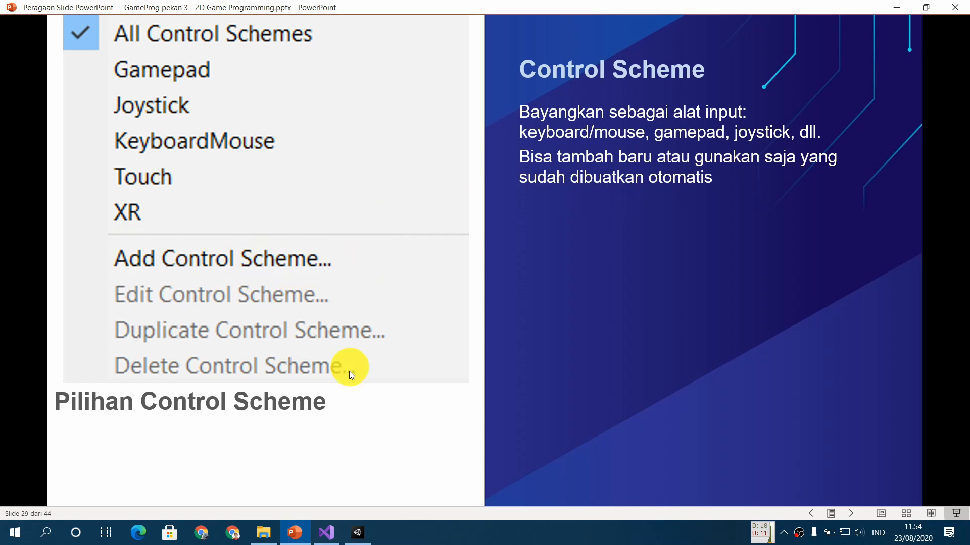
left_click(357, 532)
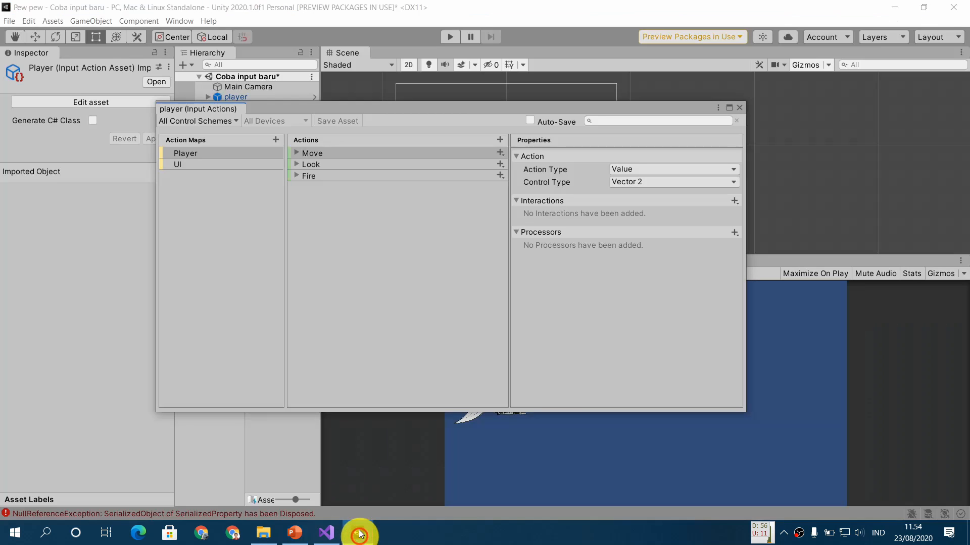
left_click(216, 122)
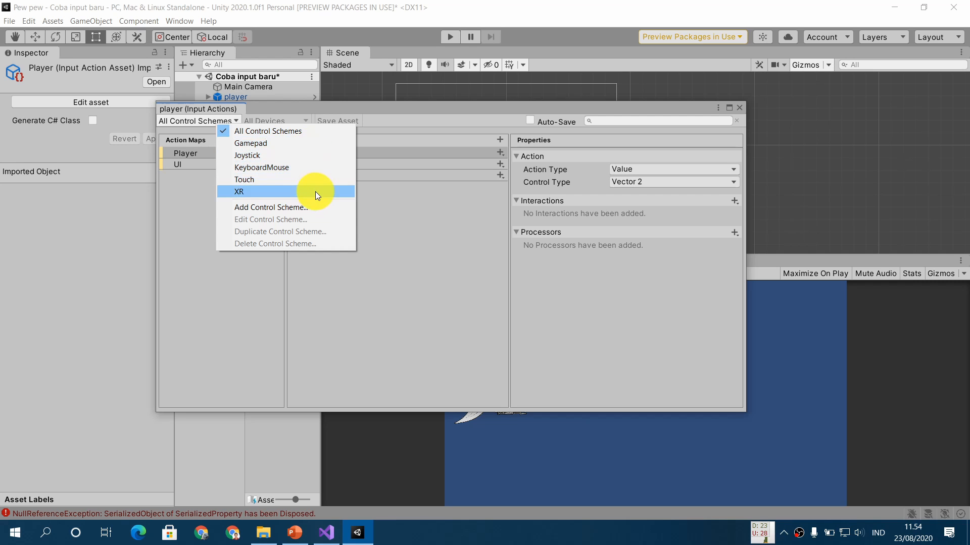
left_click(419, 298)
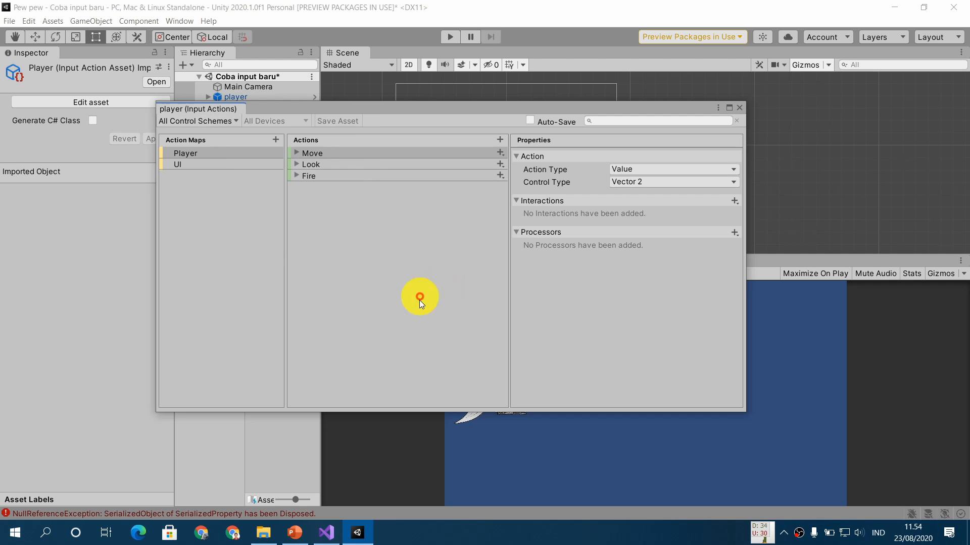
- Advance the PowerPoint slides to "Action Maps, Actions, Binding" and compare it with the Input Actions editor in Unity
left_click(295, 534)
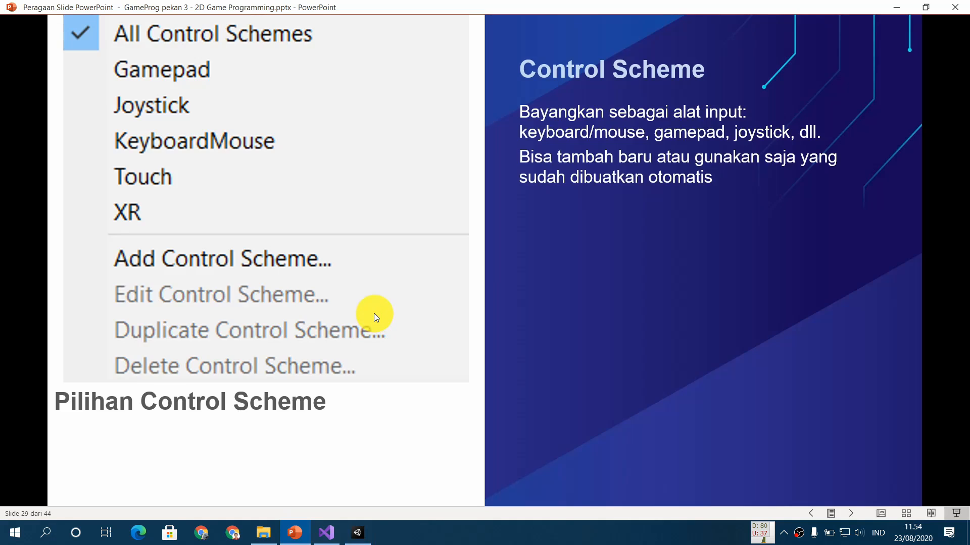
left_click(374, 313)
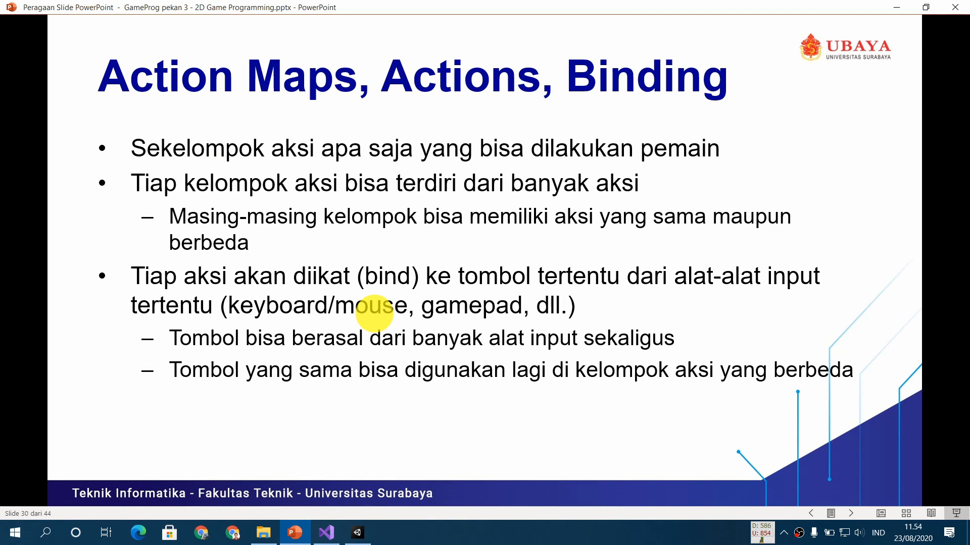
left_click(358, 532)
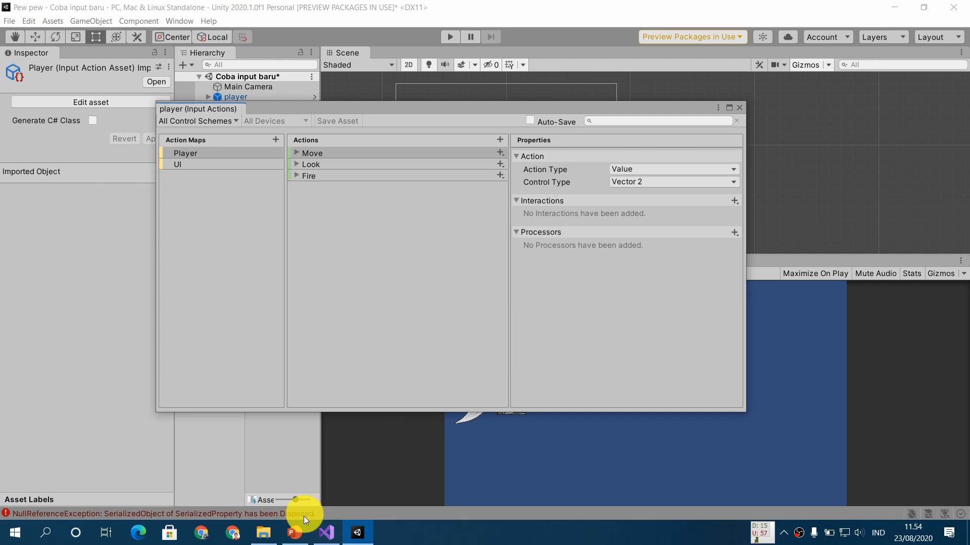
left_click(296, 532)
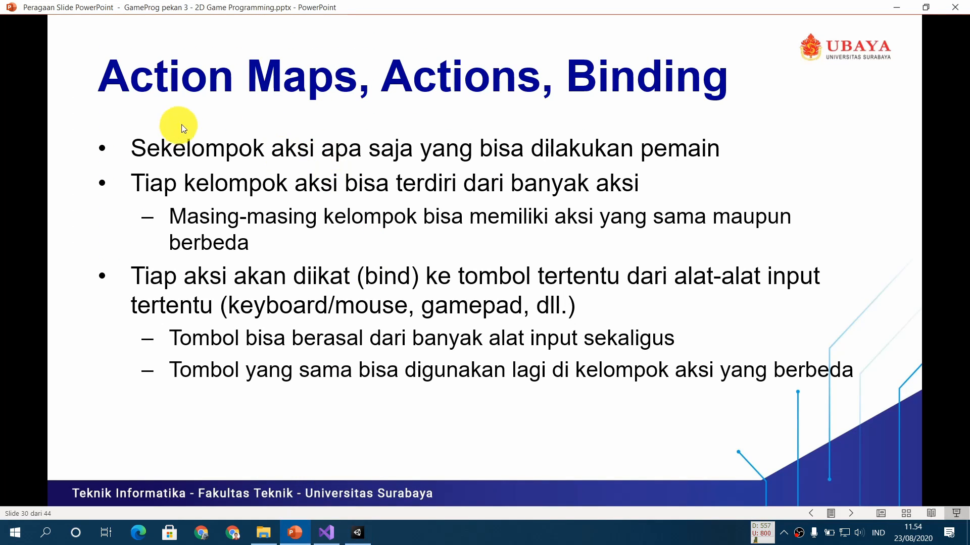
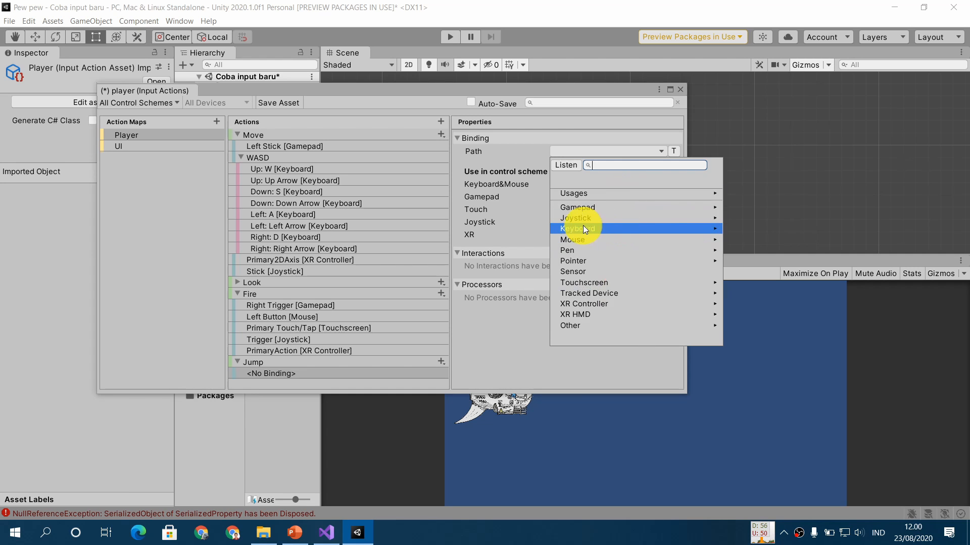
- Browse the Keyboard paths for the Jump binding, both by character mapped to key and by location of key
left_click(598, 228)
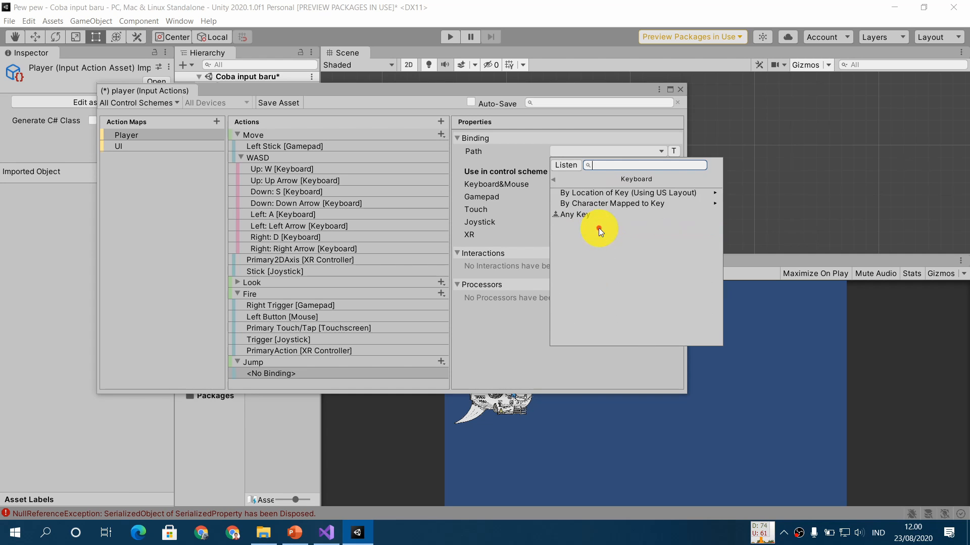
left_click(629, 202)
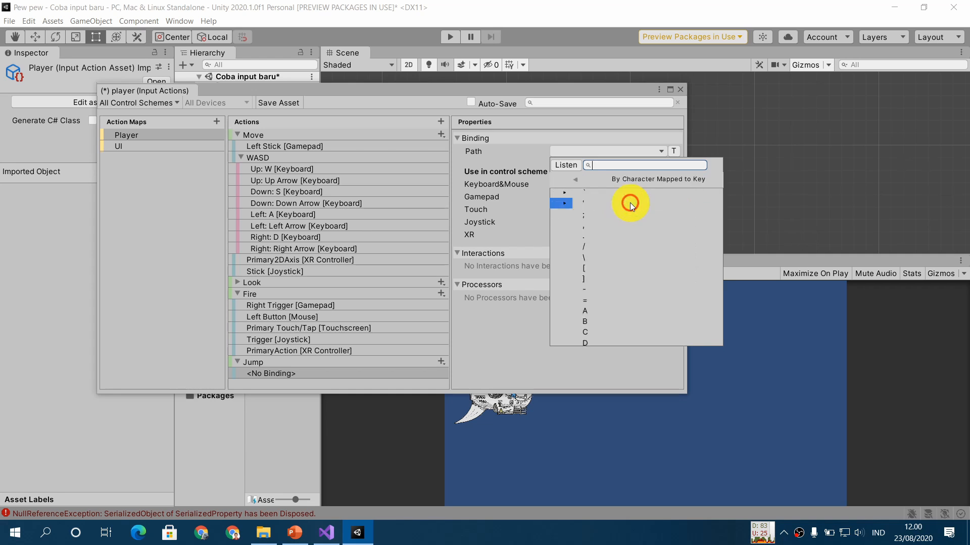
scroll(637, 249, "down", 7)
scroll(638, 249, "up", 10)
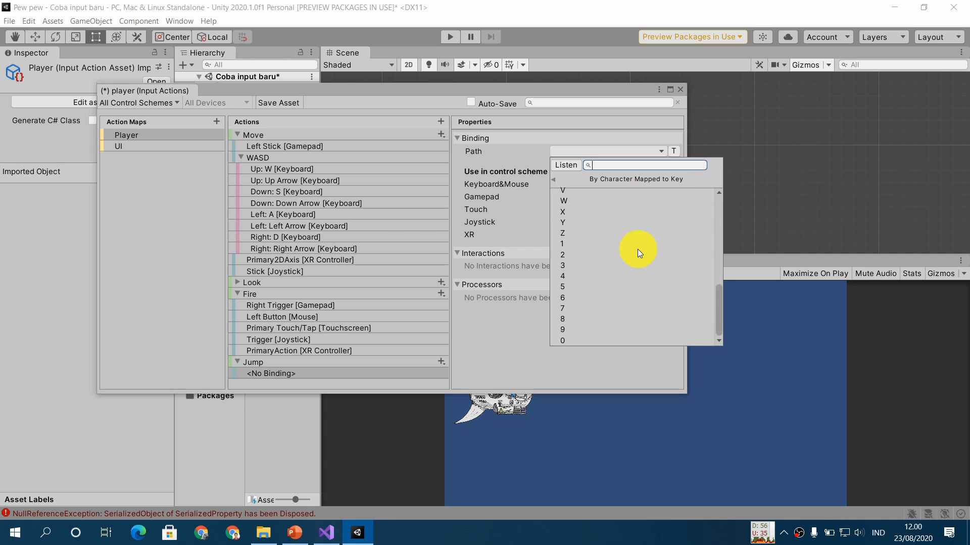
left_click(554, 180)
left_click(617, 195)
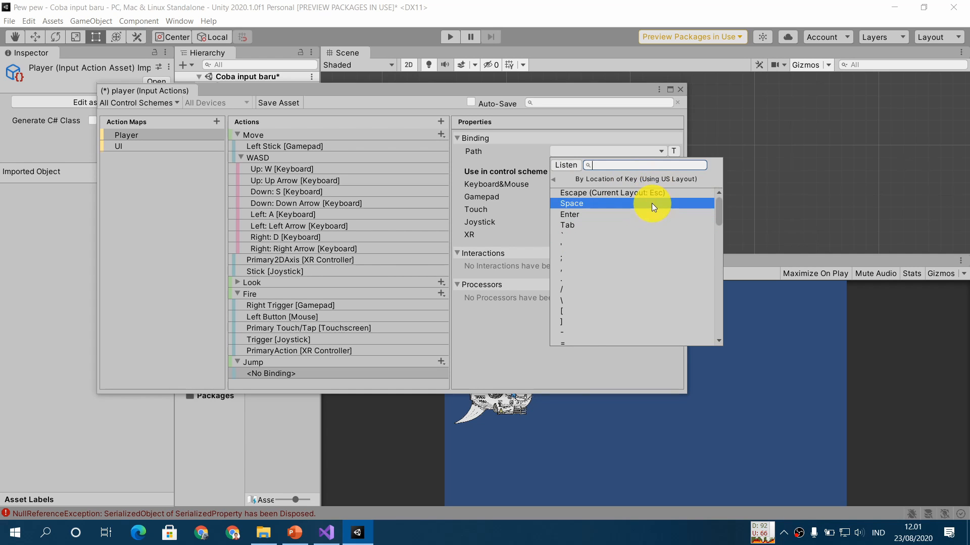
left_click(556, 181)
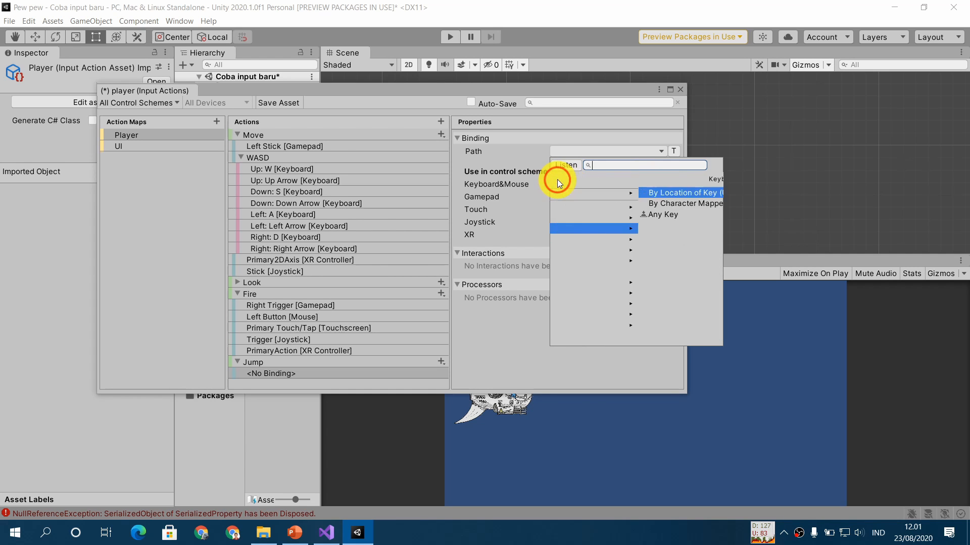
left_click(556, 180)
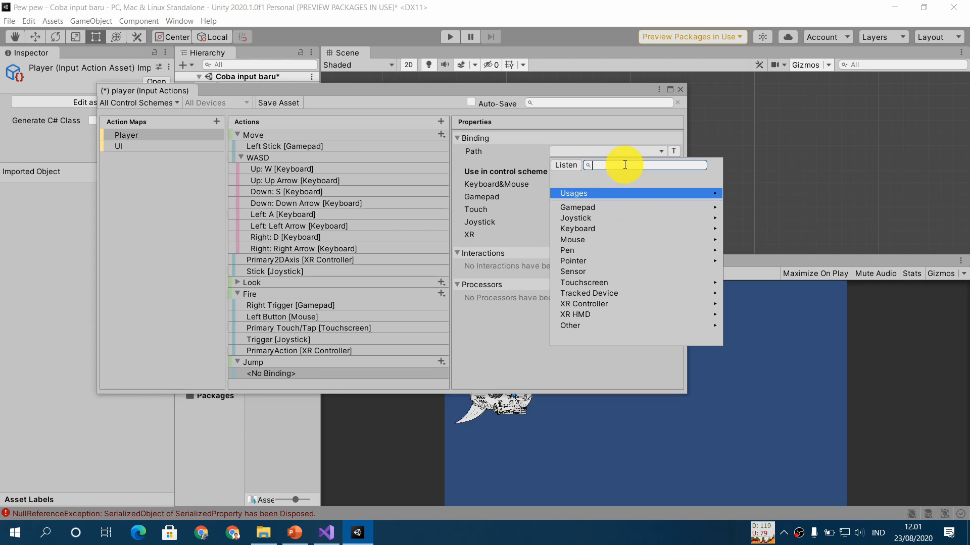
- Search the binding paths for Space, listen for the key instead, and assign Space [Keyboard] to the Jump binding
type("Space")
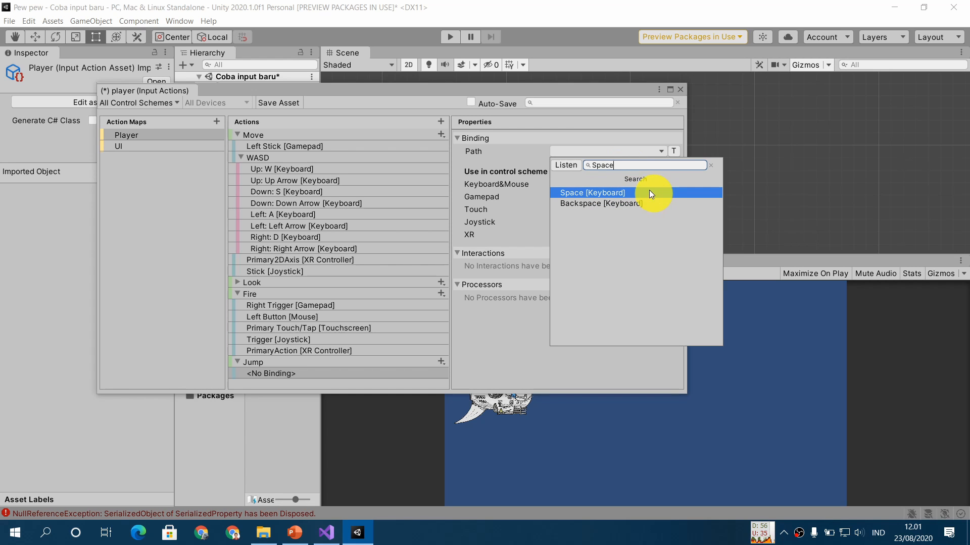
left_click(565, 166)
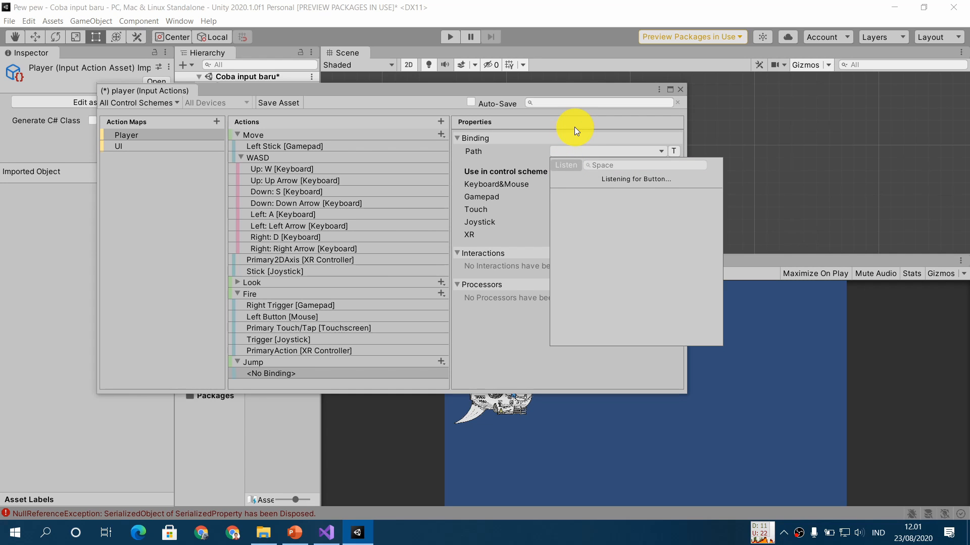
key("space")
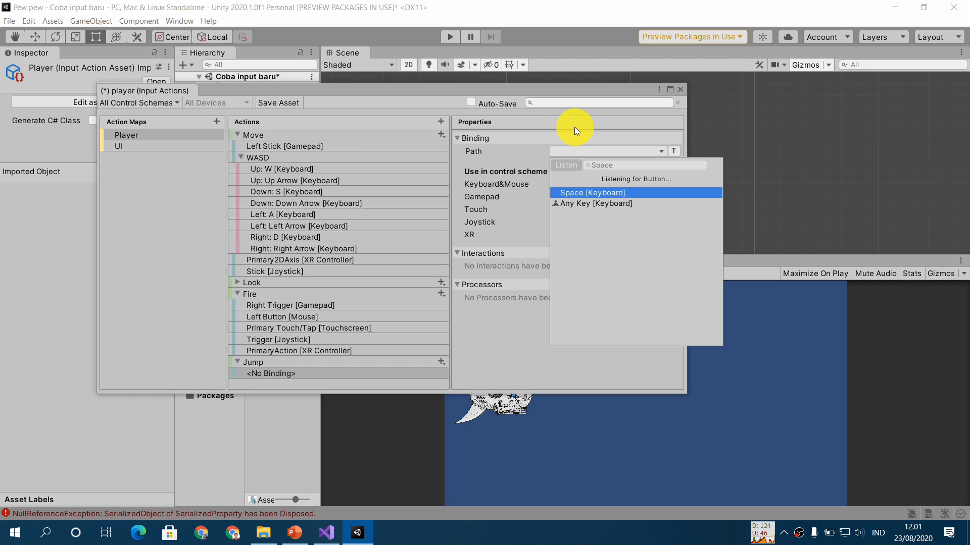
left_click(630, 192)
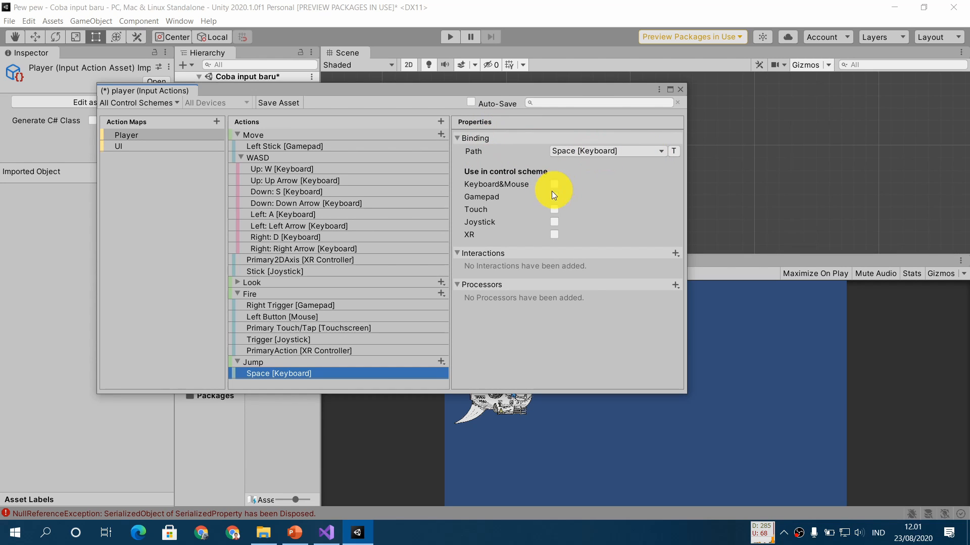
- Include the Space binding of Jump in the Keyboard&Mouse control scheme
left_click(662, 152)
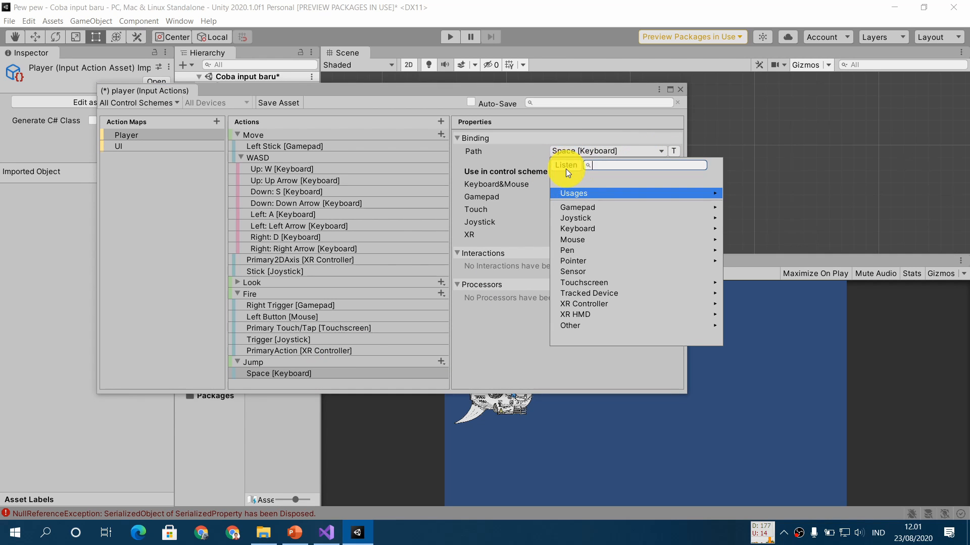
left_click(540, 92)
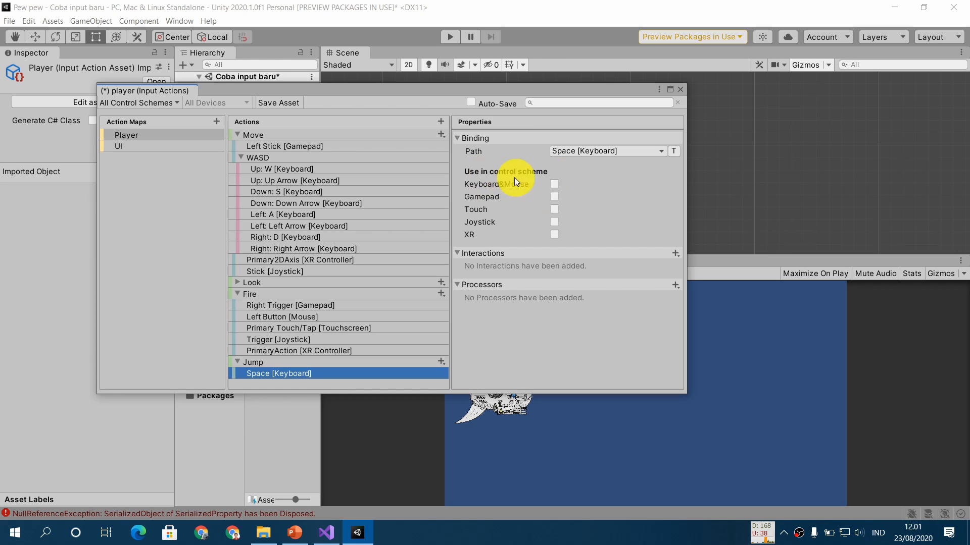
mouse_move(542, 173)
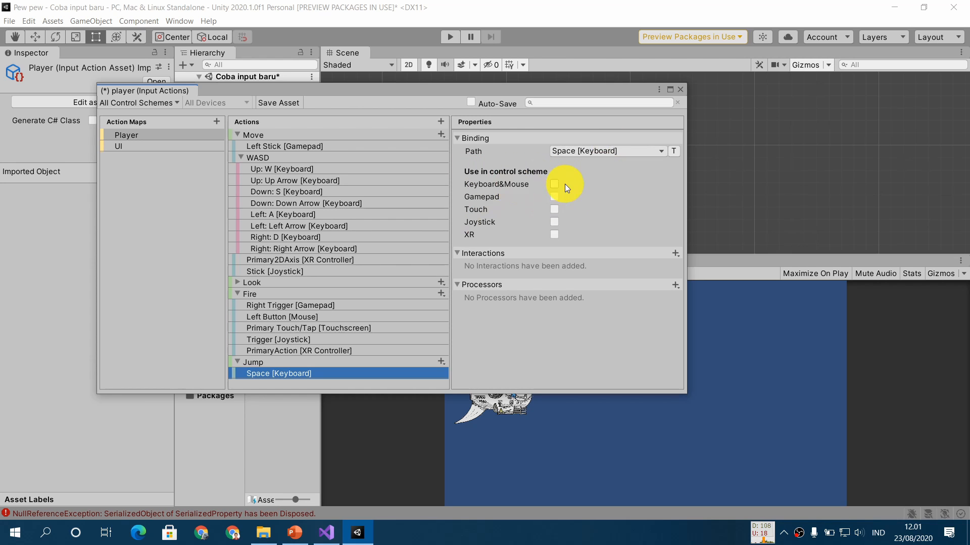
left_click(555, 183)
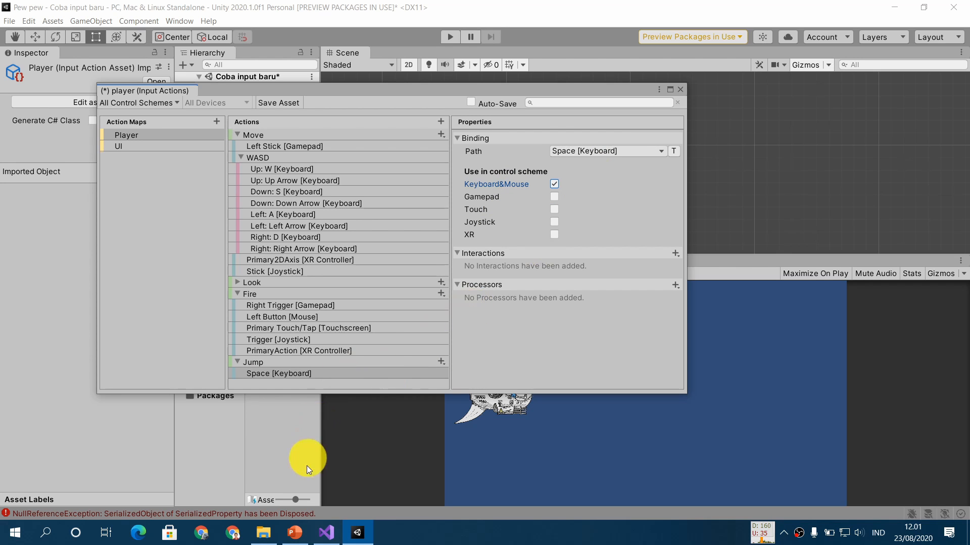
- Switch to PowerPoint to show the Action Binding slide and return to Unity's Input Actions editor
left_click(298, 533)
left_click(393, 334)
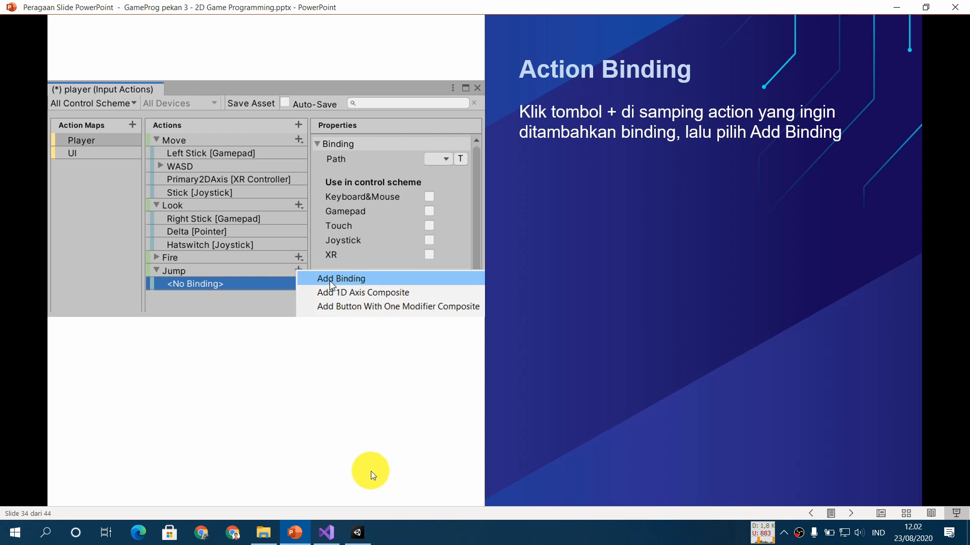
left_click(358, 533)
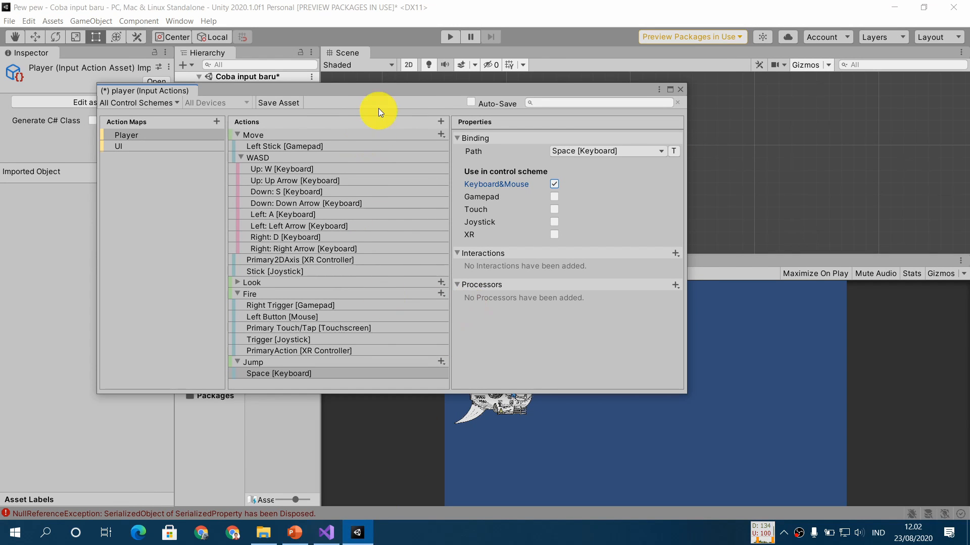
- Move the Input Actions editor window slightly higher and add a second binding to the Jump action
left_click_drag(380, 90, 382, 79)
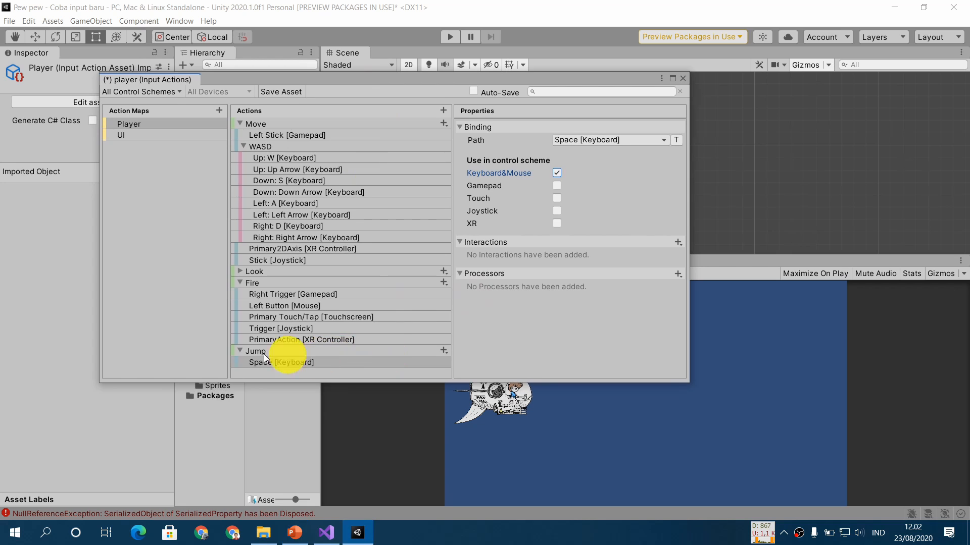
left_click(442, 351)
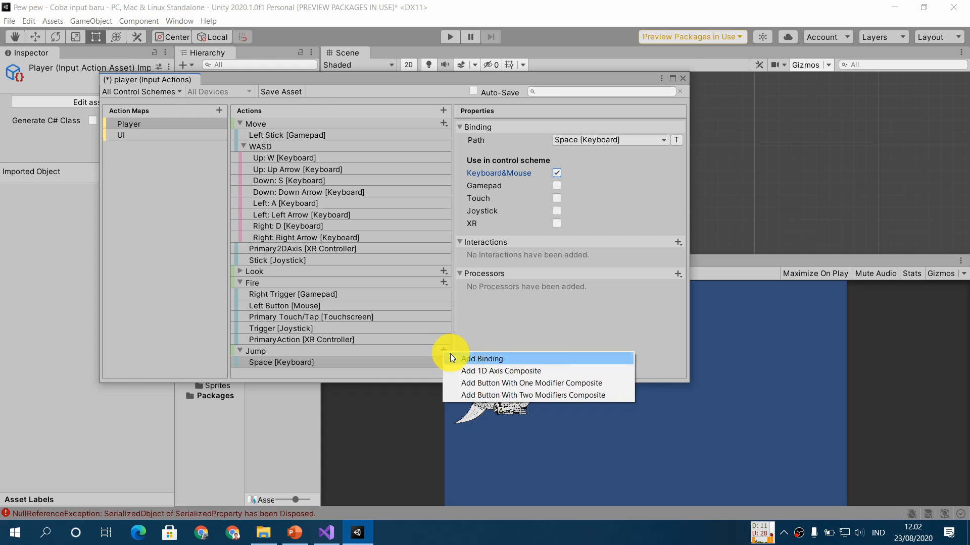
left_click(563, 360)
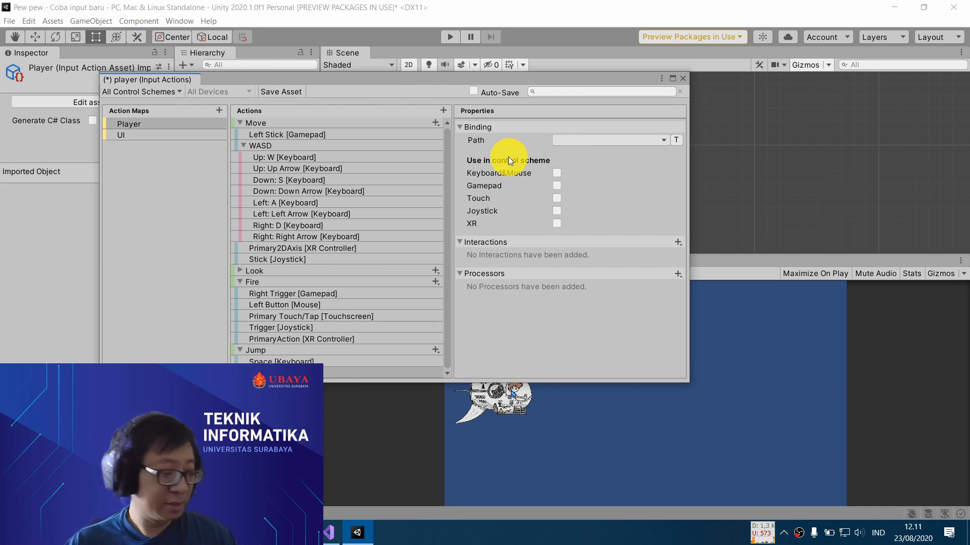
- Try to detect the game controller's button for the second Jump binding by listening for input
mouse_move(509, 159)
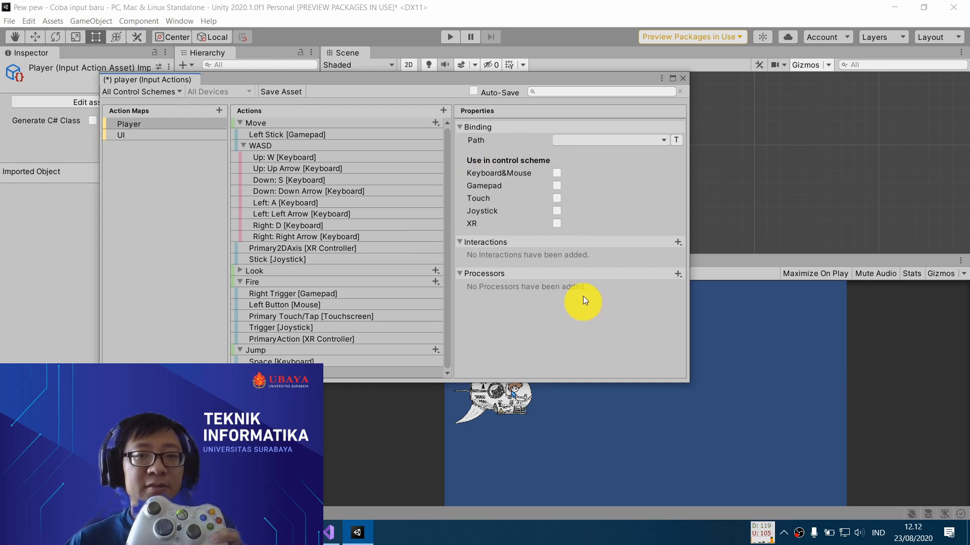
left_click(605, 140)
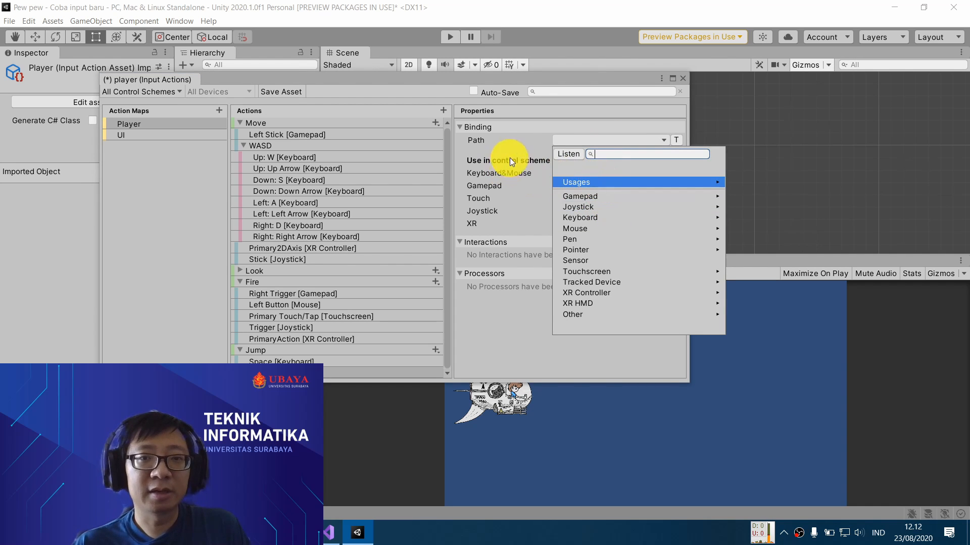
left_click(570, 153)
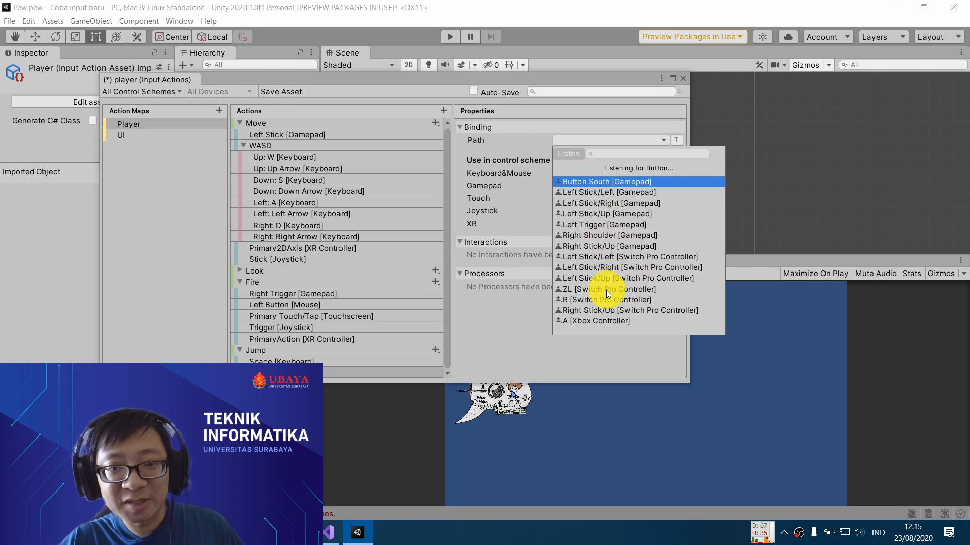
left_click(482, 207)
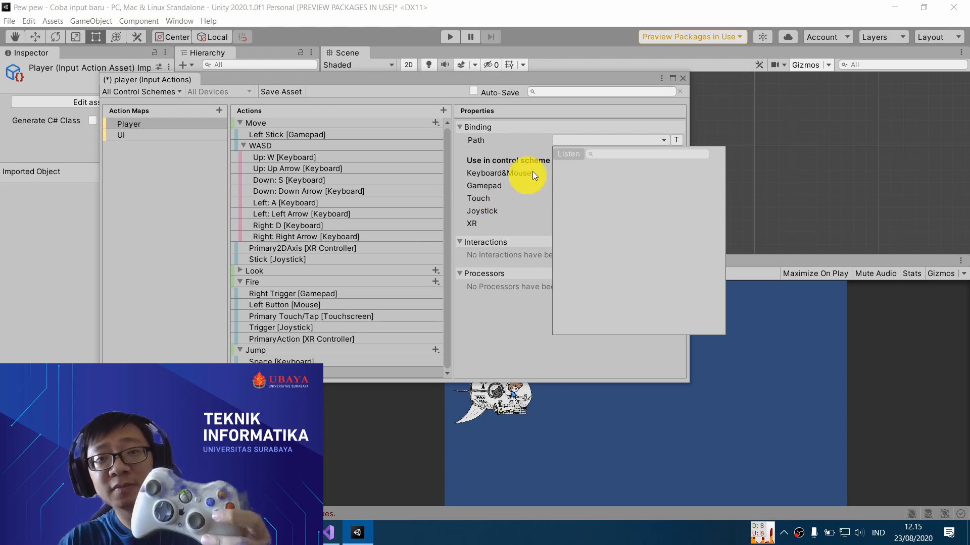
left_click(563, 154)
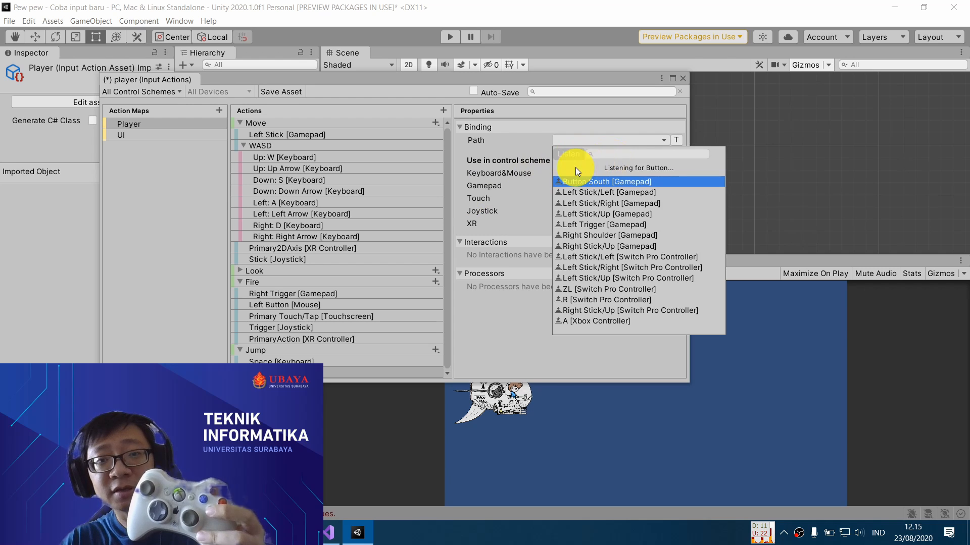
left_click(563, 145)
- Listen for controller input, assign A [Xbox Controller] to the second Jump binding, and include it in the Gamepad control scheme
left_click(572, 141)
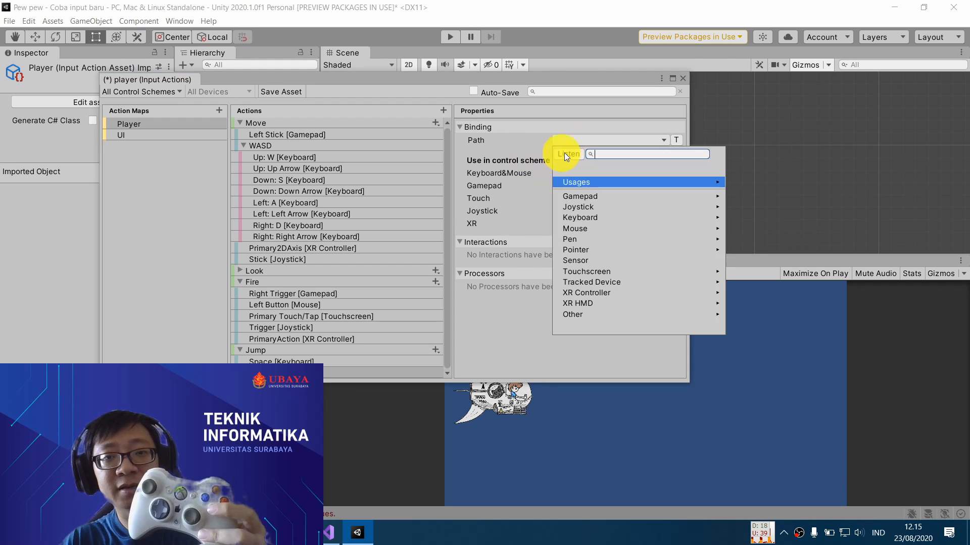
left_click(569, 154)
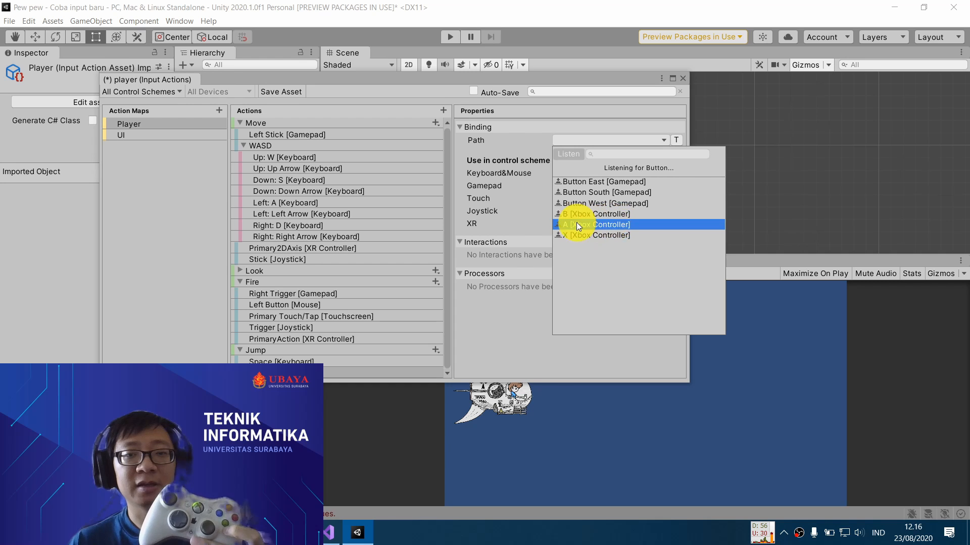
left_click(626, 222)
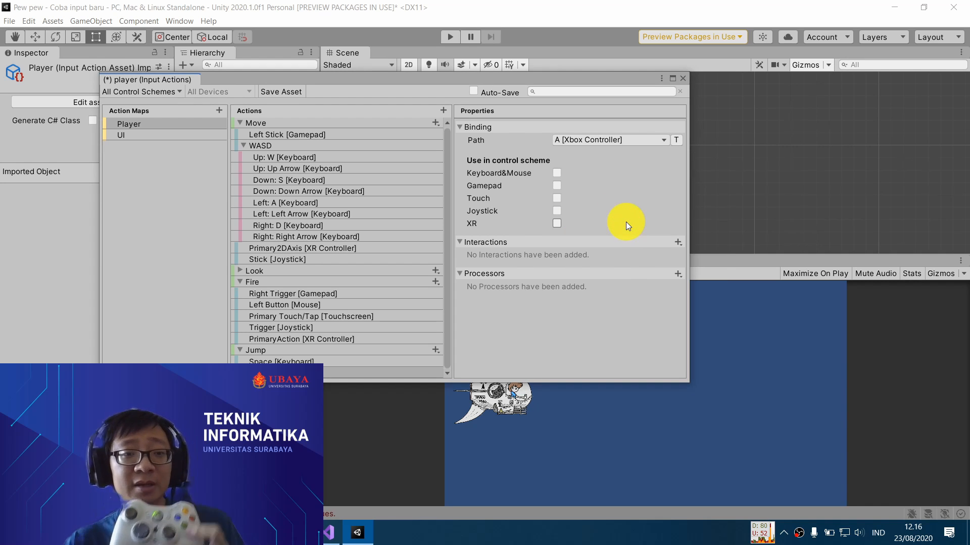
left_click(557, 187)
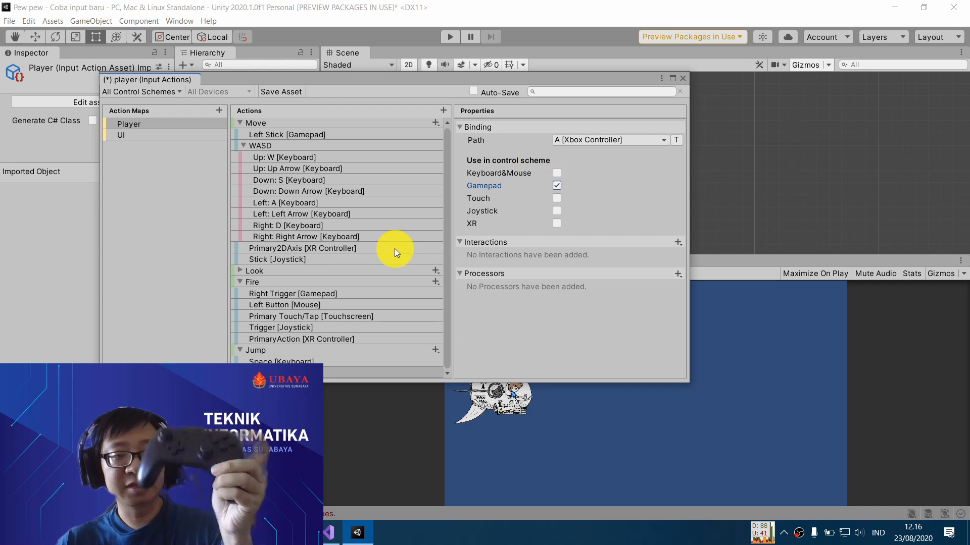
- Add a third Jump binding with the detected path B [Switch Pro Controller] and include it in the Gamepad control scheme
left_click(435, 350)
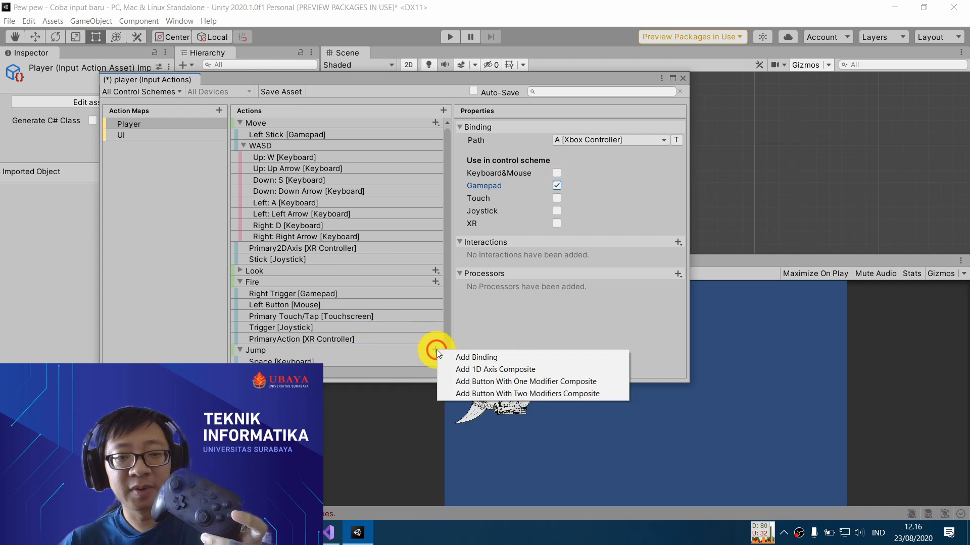
left_click(500, 360)
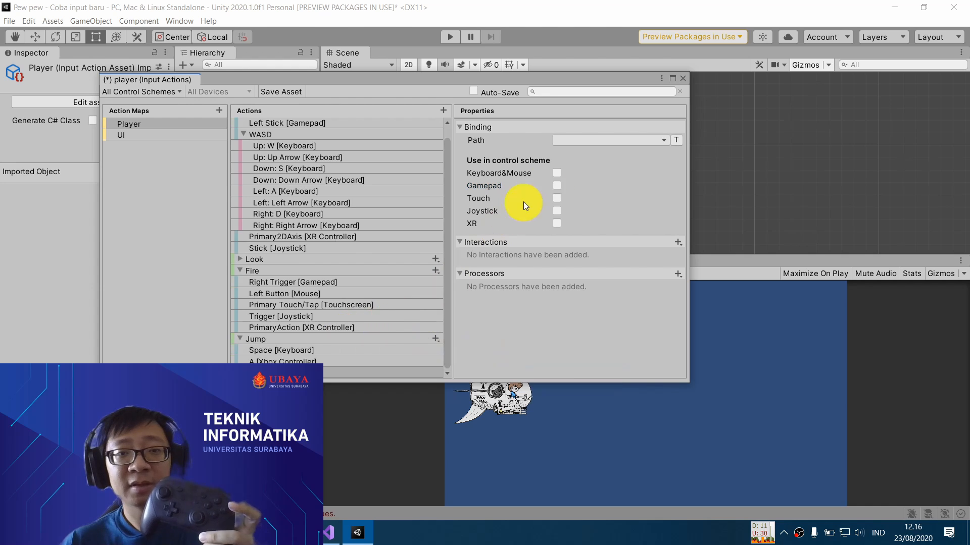
left_click(598, 143)
left_click(574, 155)
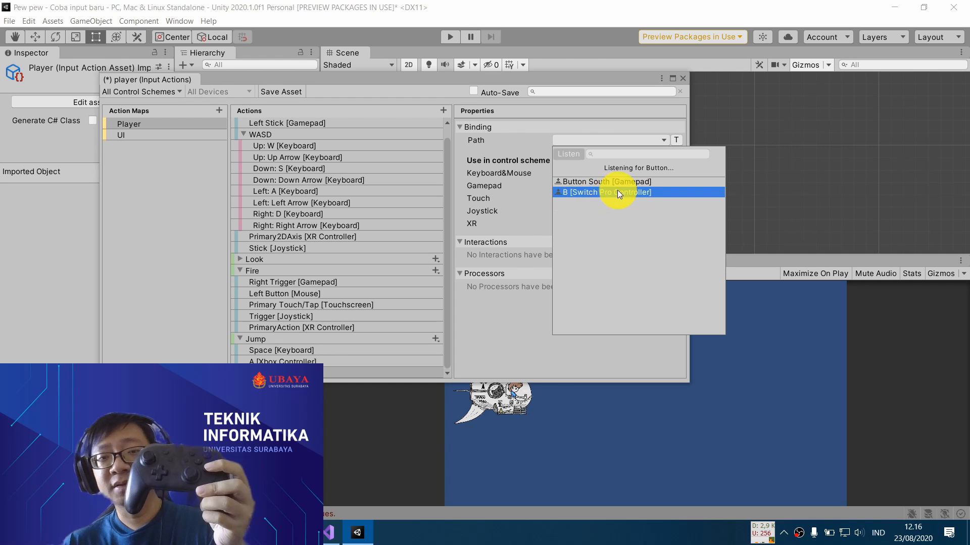
left_click(605, 191)
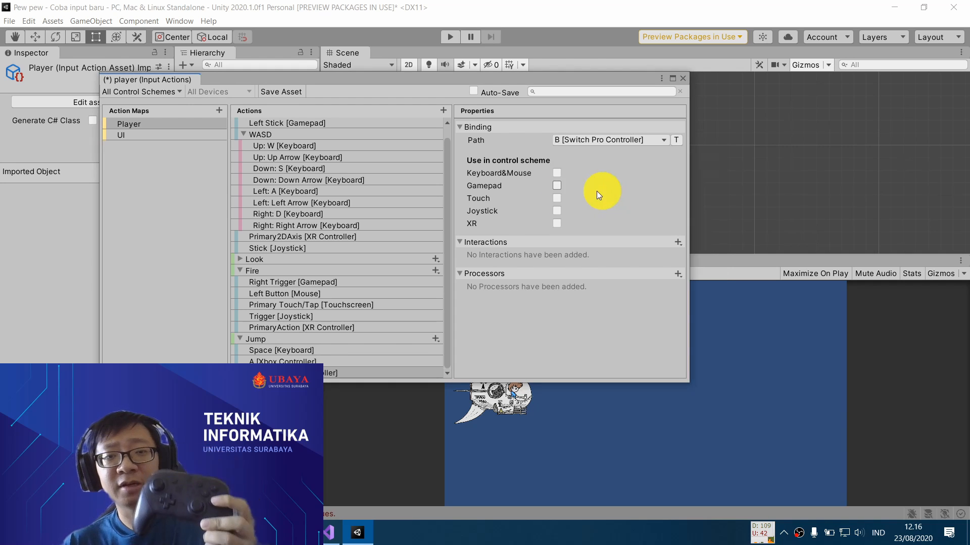
left_click(556, 187)
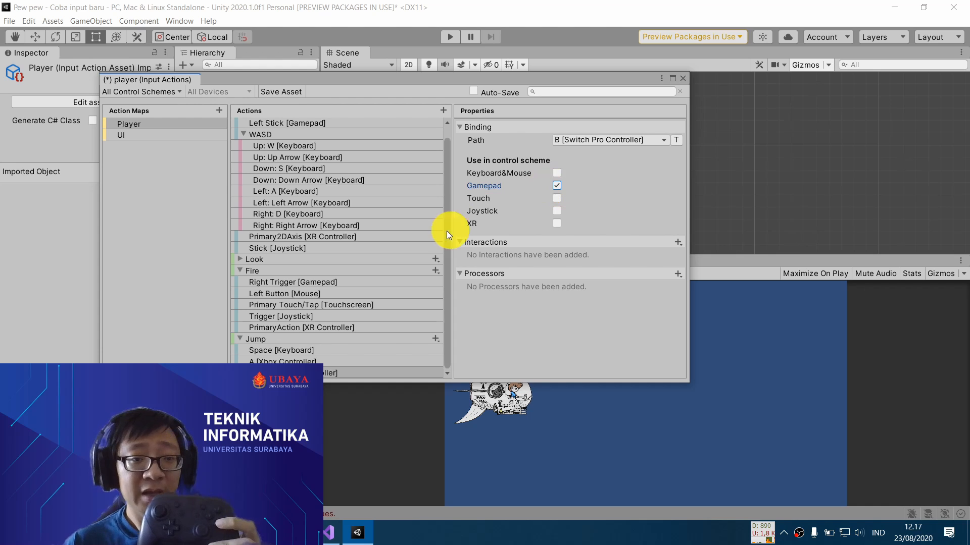
- Add a fourth Jump binding with the detected path Button South [Gamepad] and include it in the Gamepad control scheme
left_click(437, 339)
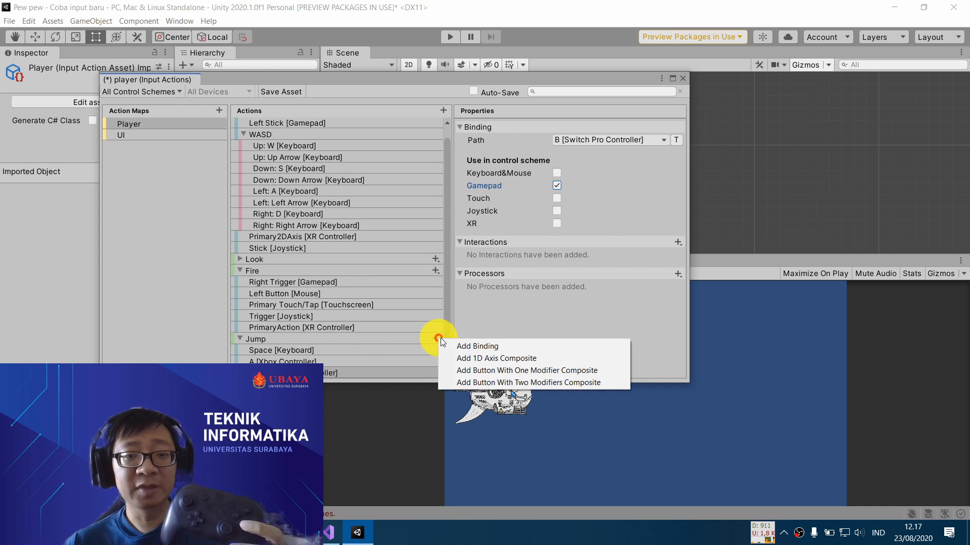
left_click(474, 346)
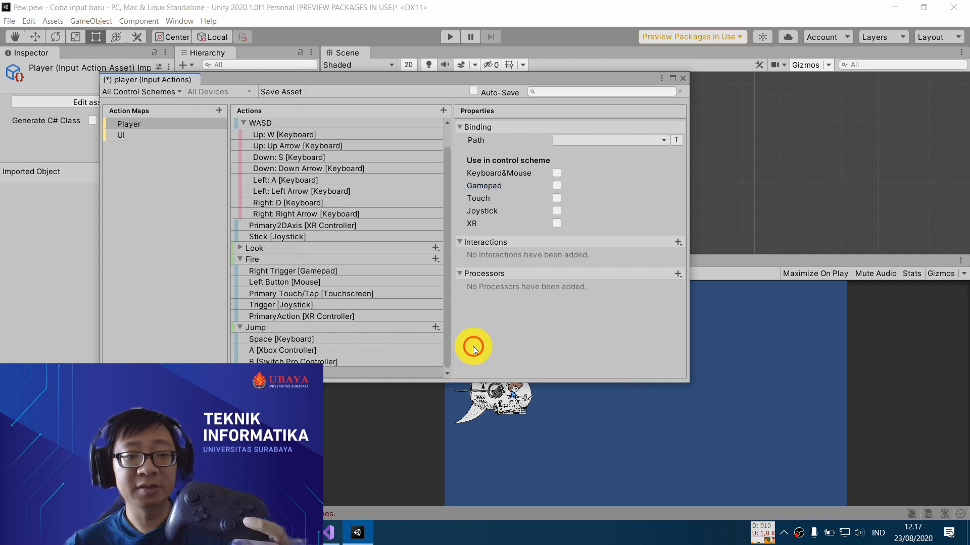
left_click(606, 140)
left_click(570, 155)
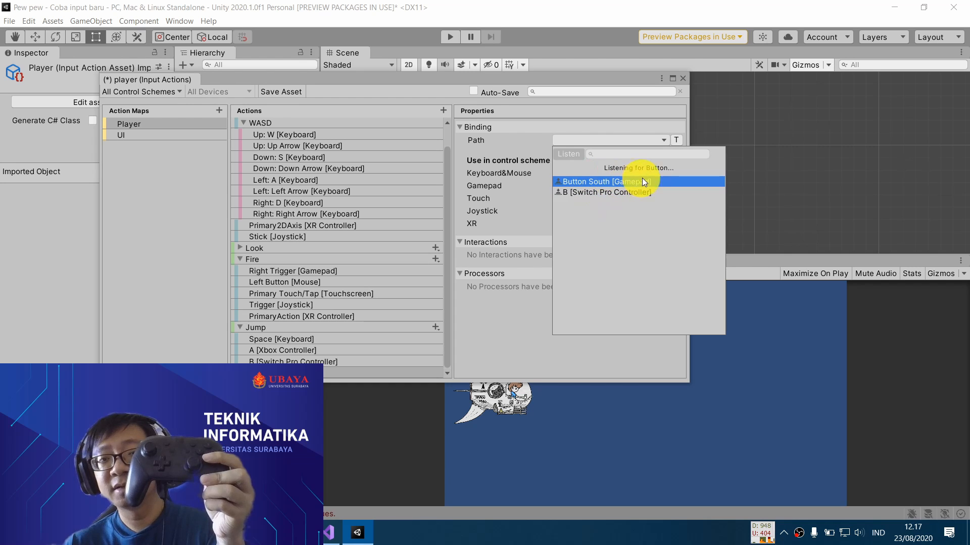
left_click(654, 181)
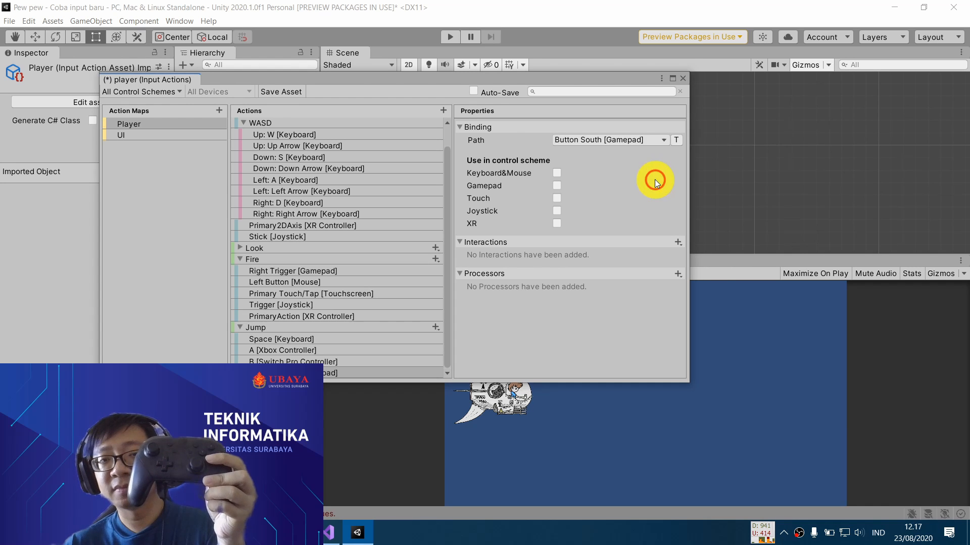
left_click(557, 185)
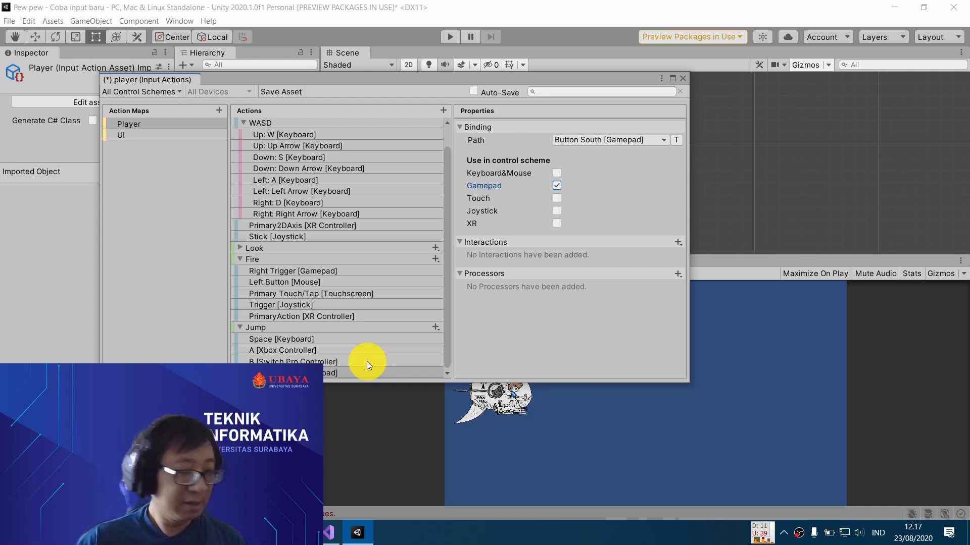
scroll(371, 298, "up", 1)
scroll(377, 295, "down", 1)
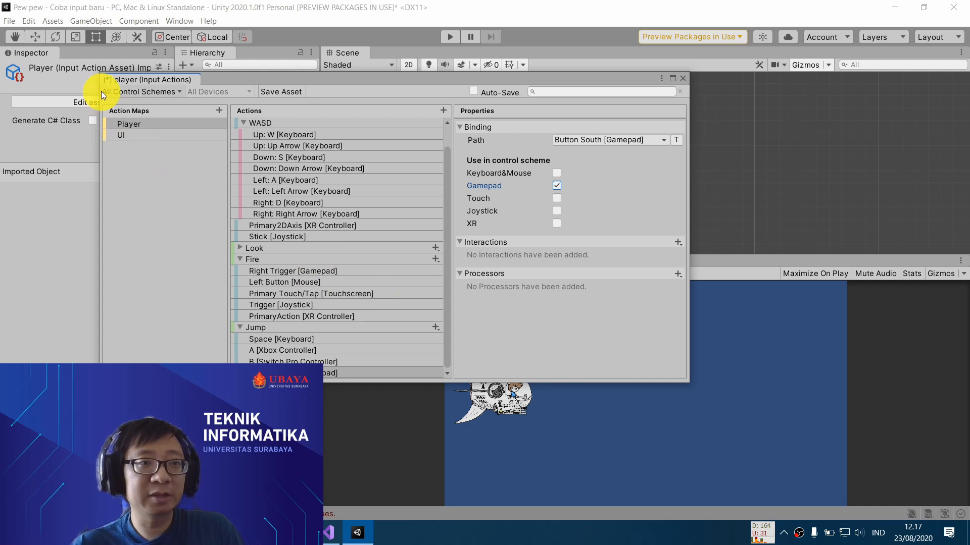
- Examine the Horizontal axis in the project's Input Manager settings, including its Type options and Negative Button, then close the settings
left_click(26, 24)
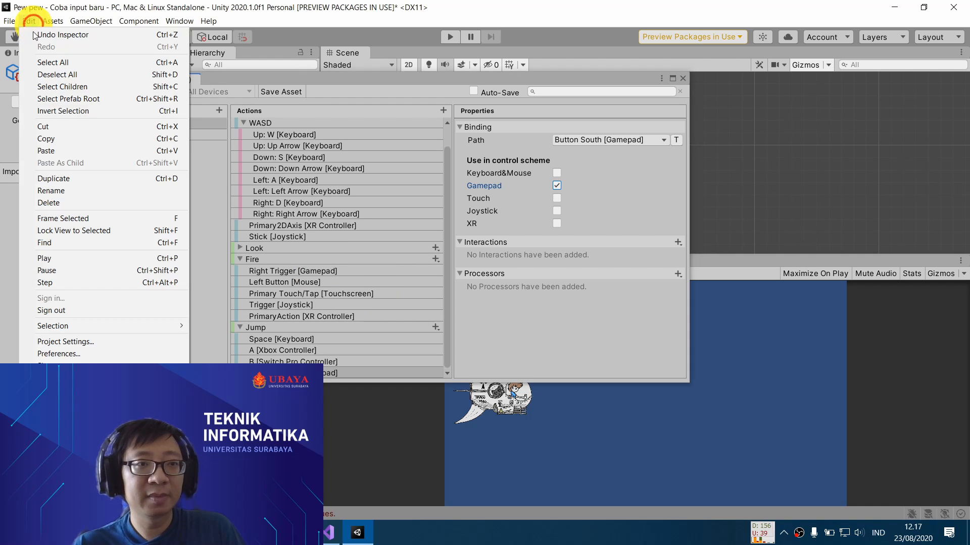
left_click(98, 339)
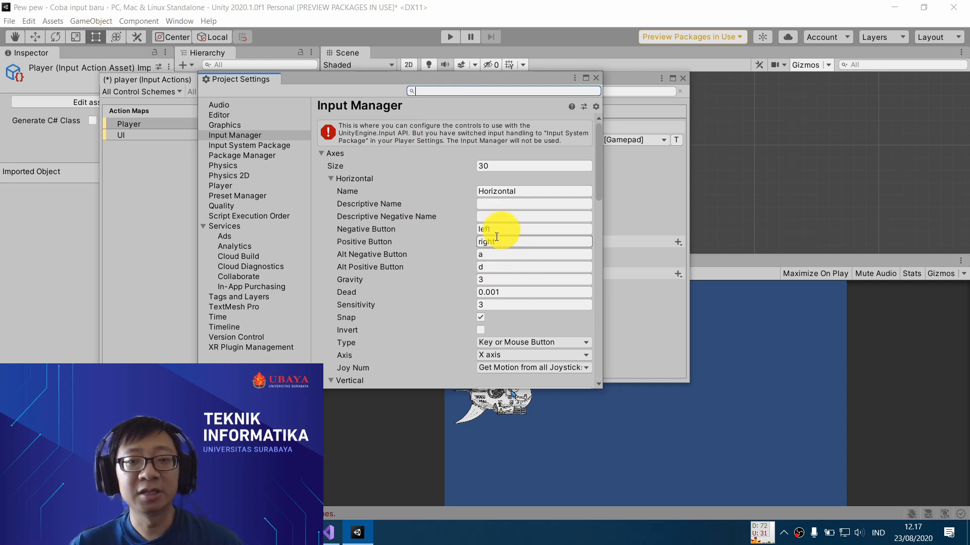
scroll(511, 275, "down", 1)
left_click(527, 304)
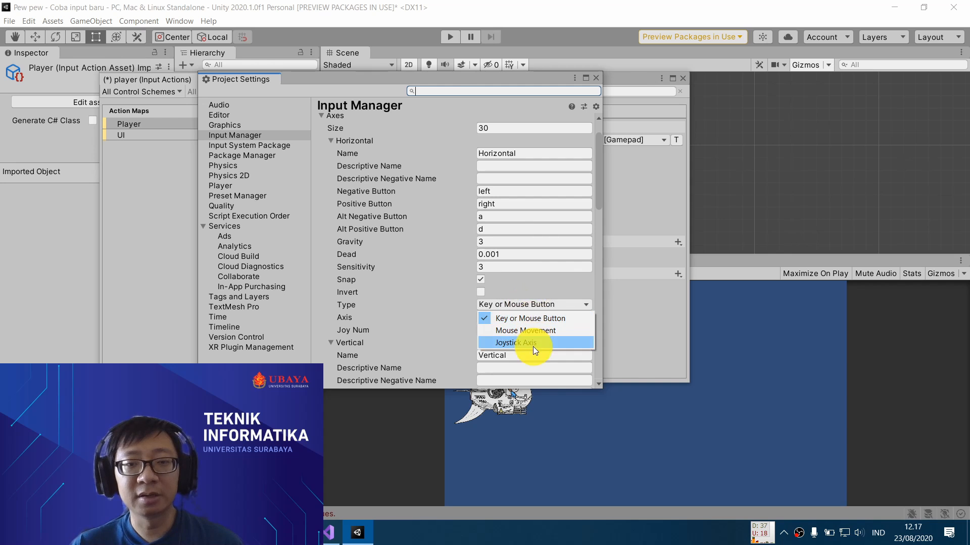
left_click(432, 113)
left_click(495, 191)
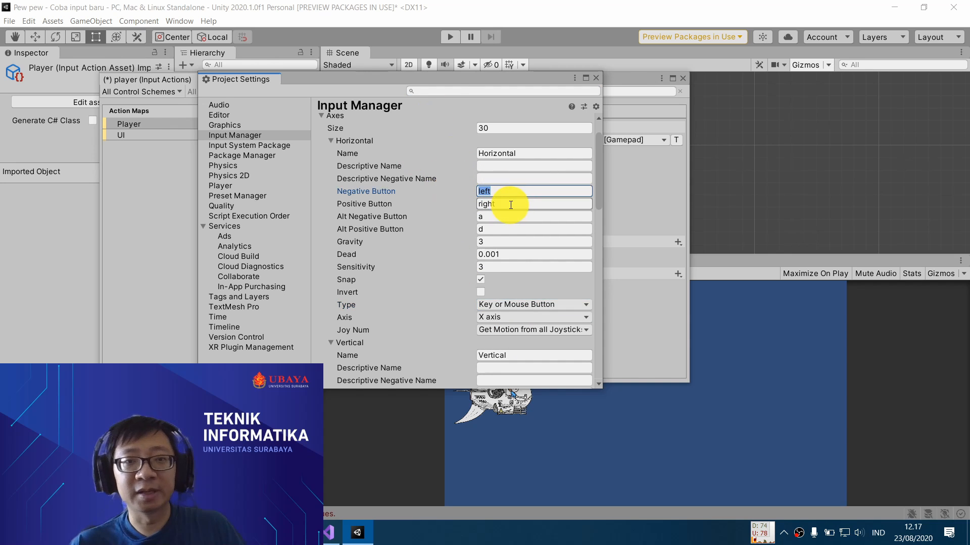
left_click(597, 78)
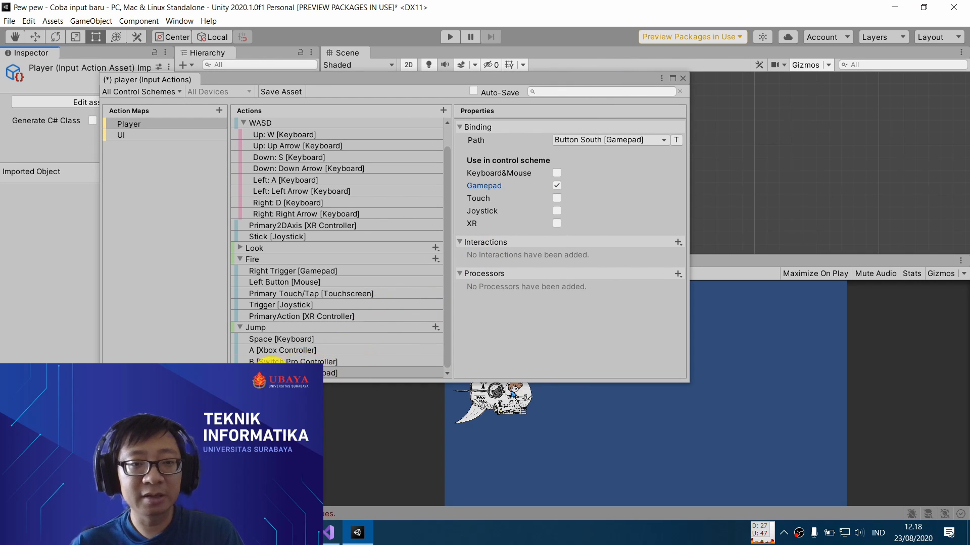
- Delete the A [Xbox Controller] and B [Switch Pro Controller] bindings from the Jump action and select the Button South [Gamepad] binding
left_click(338, 354)
left_click(340, 363, "shift")
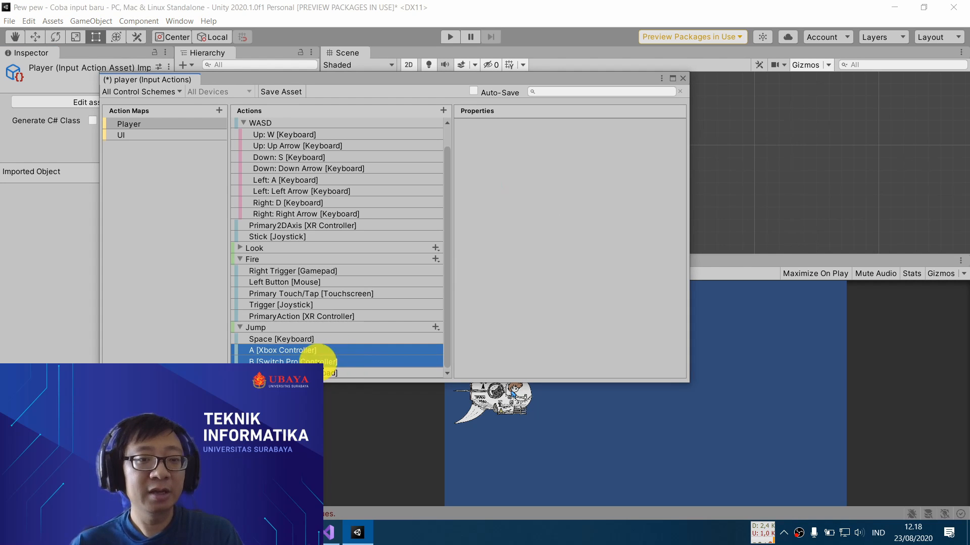
right_click(333, 355)
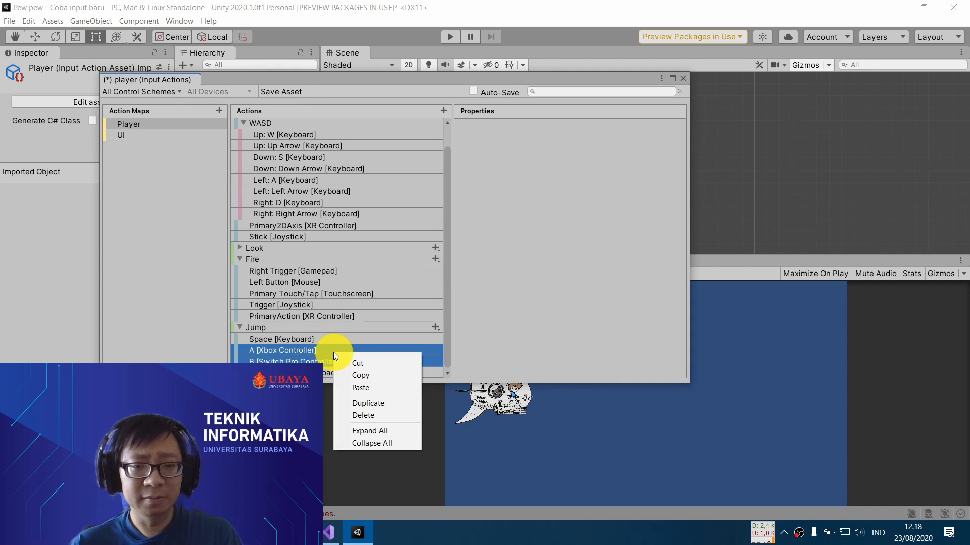
left_click(386, 414)
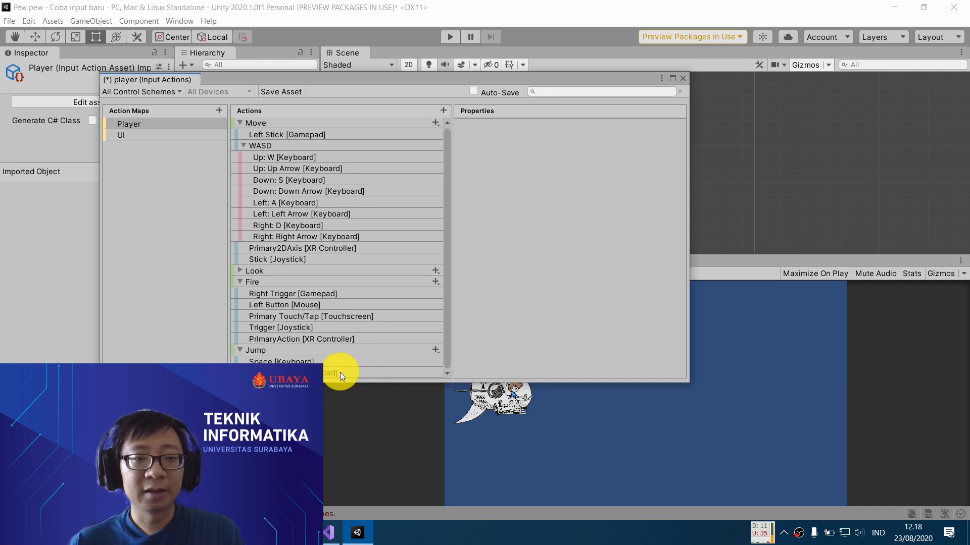
left_click(366, 376)
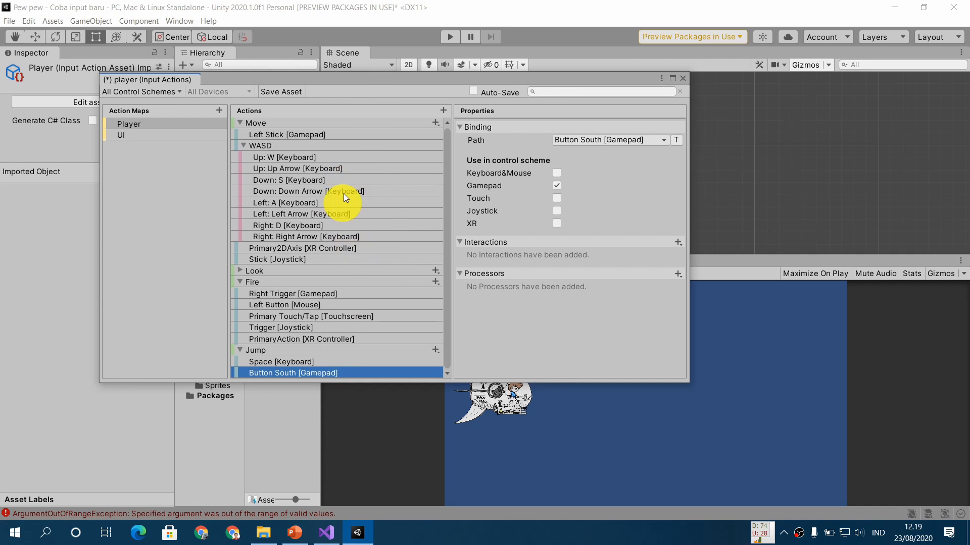
- Save the player input actions asset and move its editor window clear of the player object in the Hierarchy
left_click(284, 90)
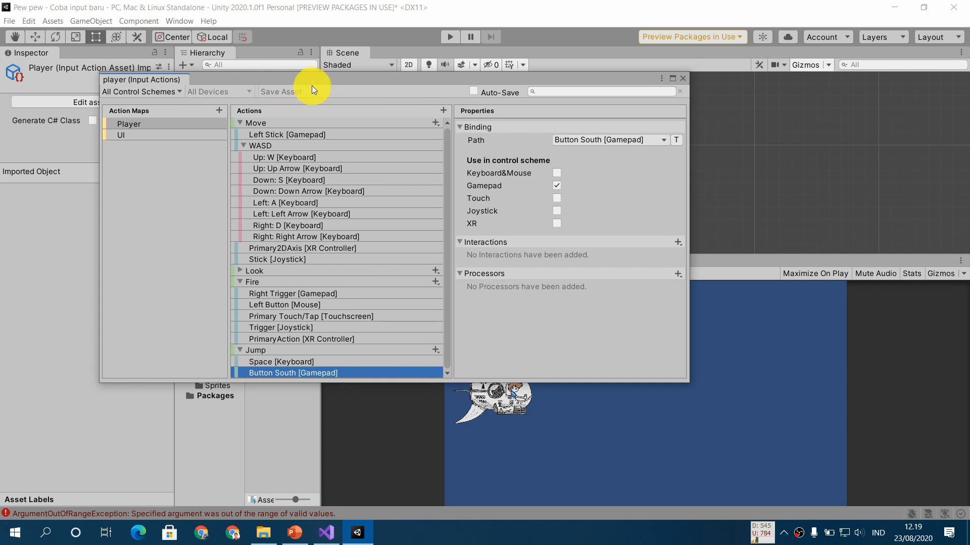
left_click_drag(317, 78, 506, 78)
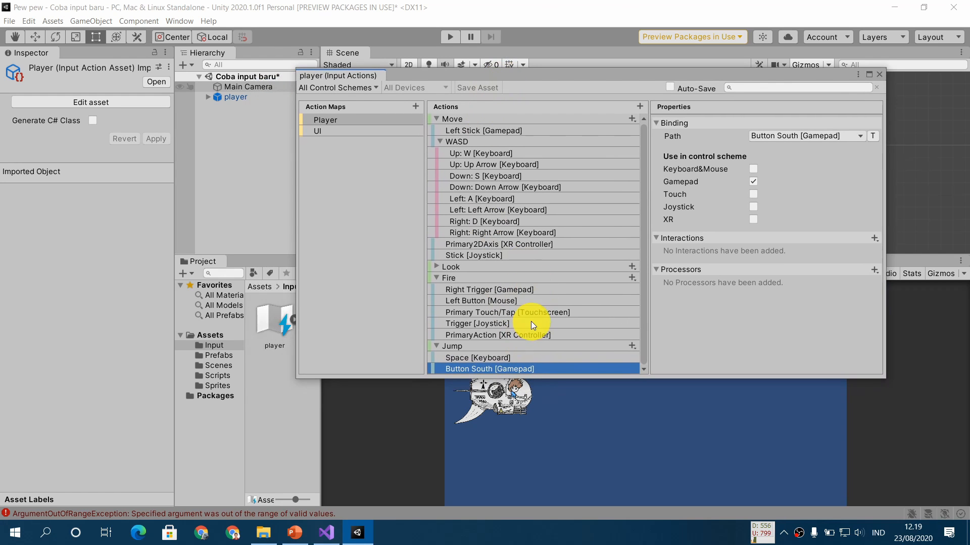
left_click_drag(516, 78, 372, 96)
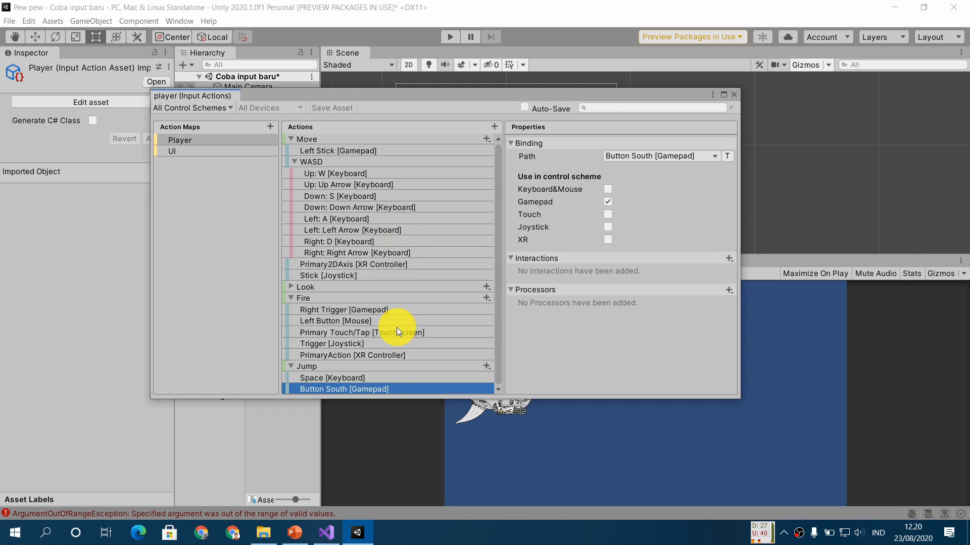
left_click_drag(379, 99, 301, 150)
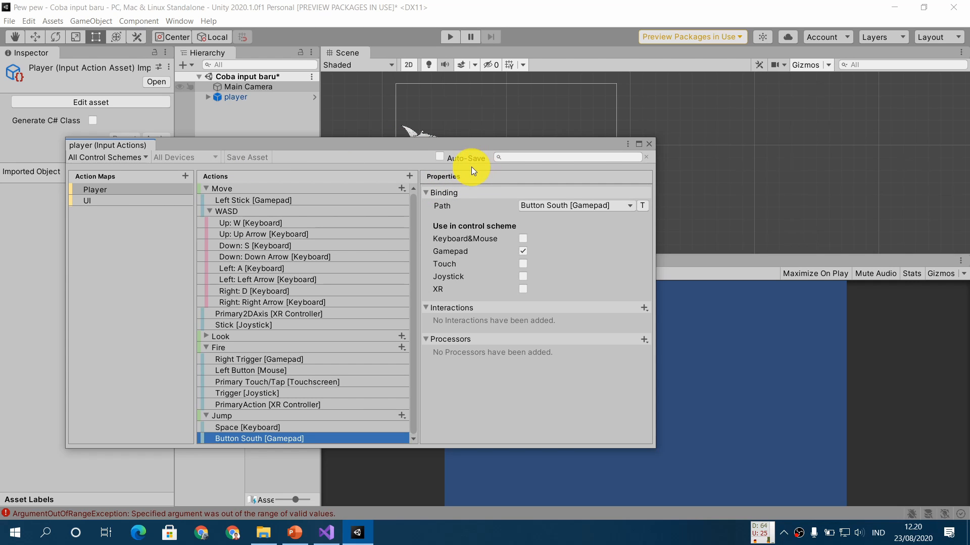
- Switch to PowerPoint to read the InputAction Events slide following Save Asset, and return to Unity
left_click(295, 532)
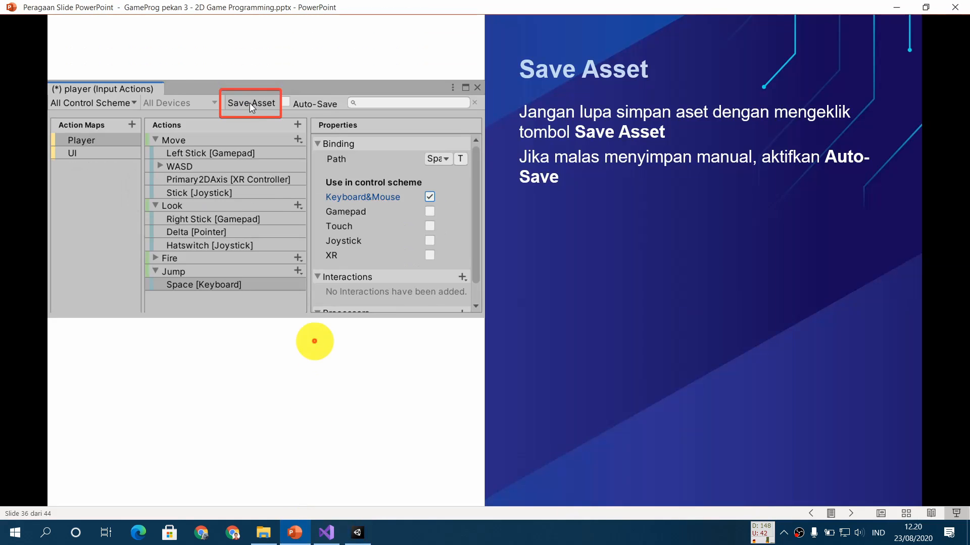
left_click(315, 341)
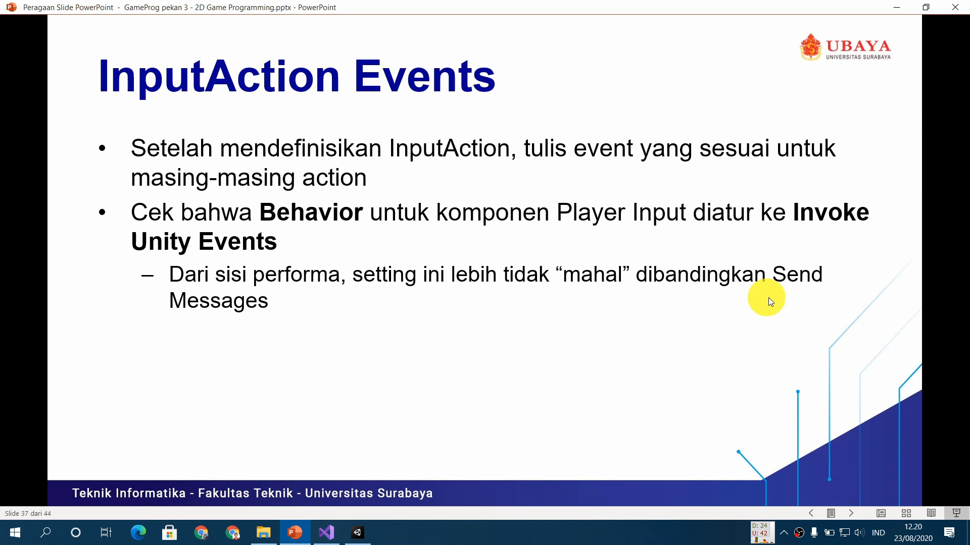
left_click(358, 533)
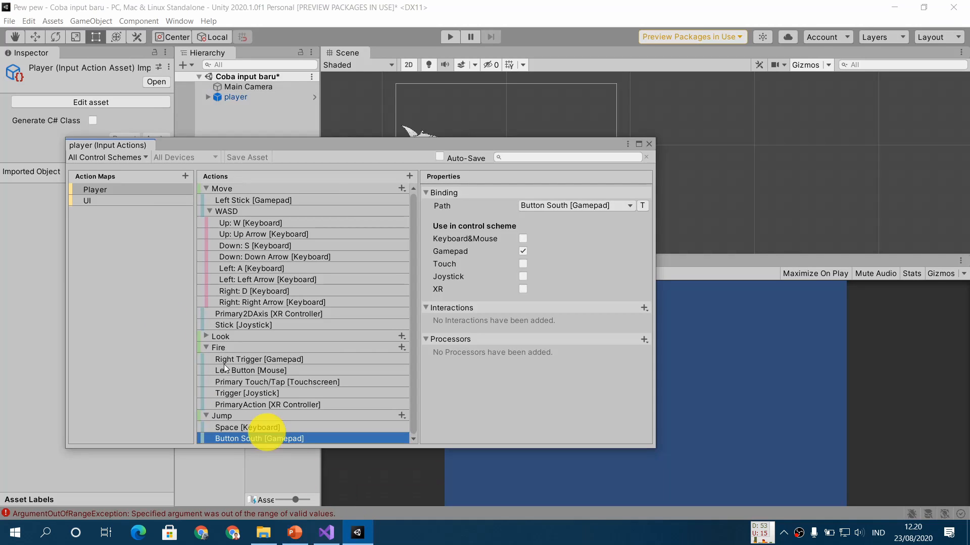
- Close the Input Actions editor and check the Behavior setting of the player object's Player Input component
left_click(650, 148)
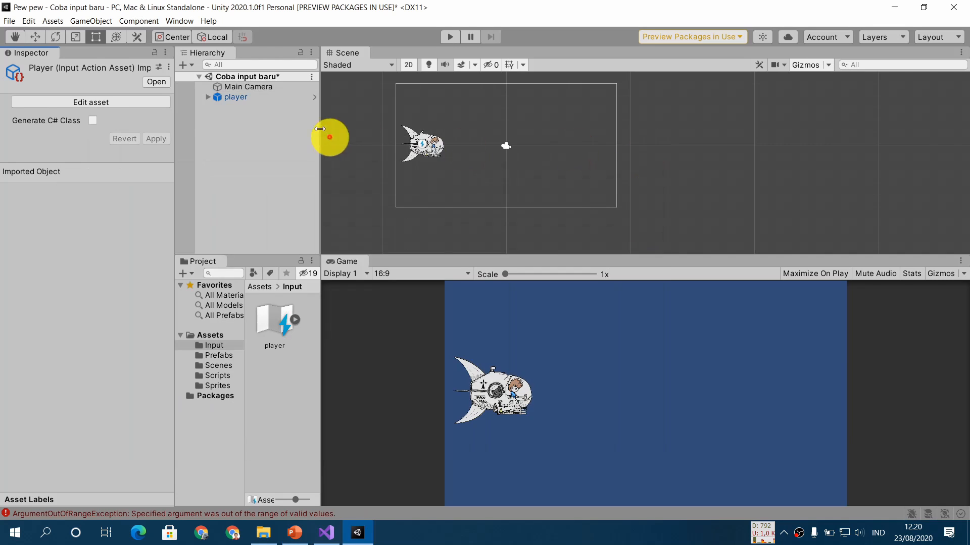
left_click(232, 96)
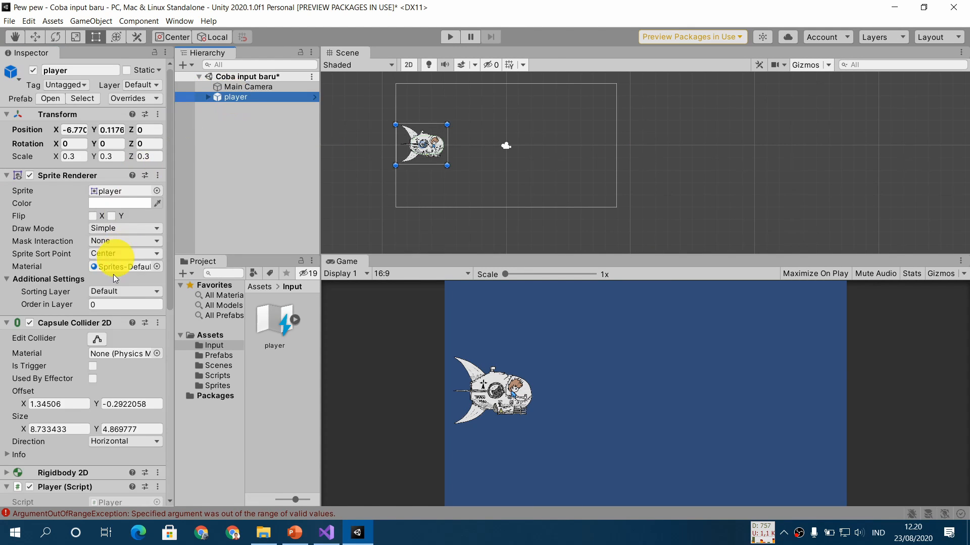
scroll(111, 310, "down", 10)
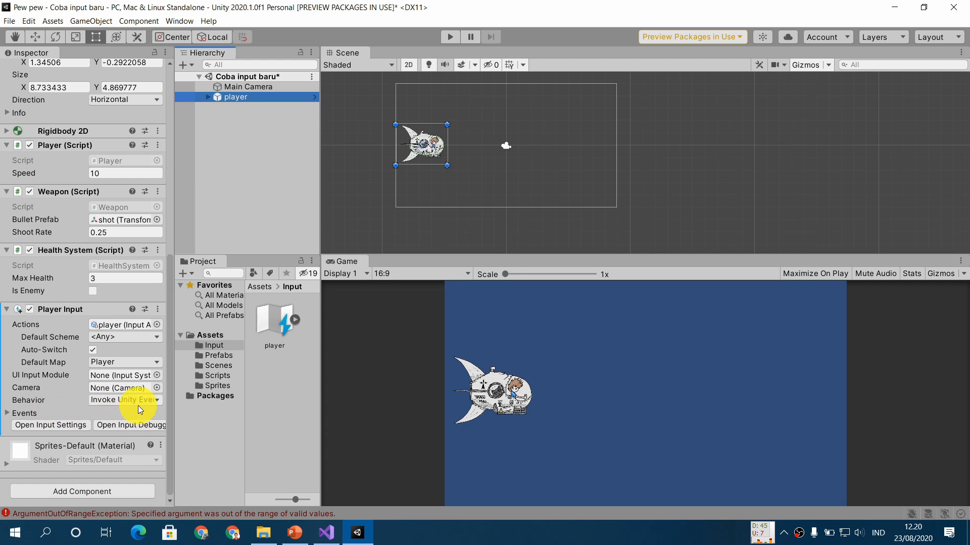
- Switch to PowerPoint to view the Invoke Unity Events slide, and return to Unity
left_click(294, 533)
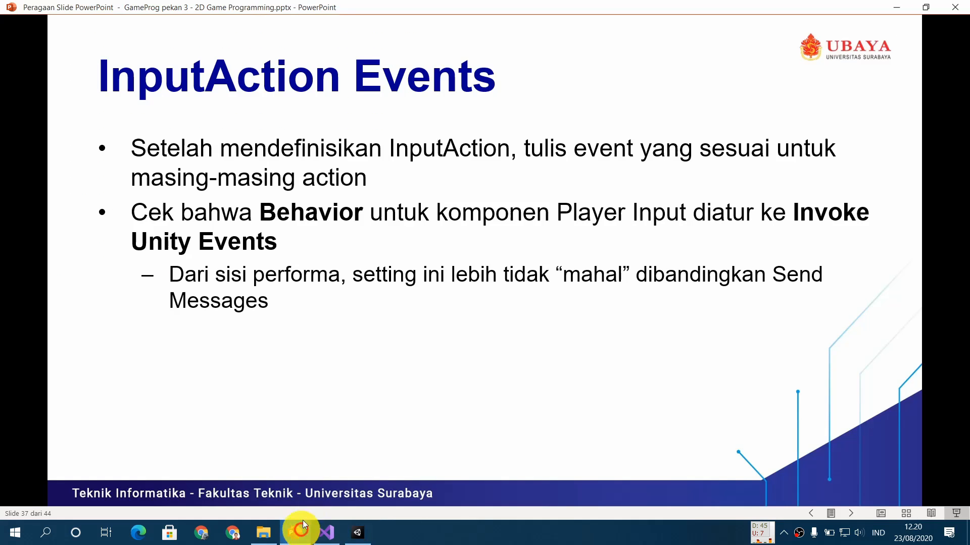
left_click(292, 352)
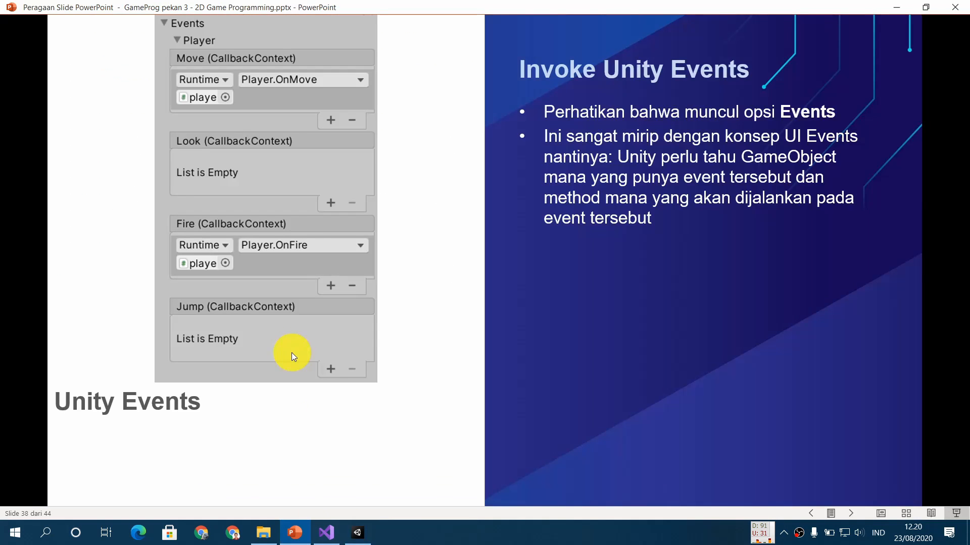
left_click(357, 532)
- Expand Events and its Player group in the Player Input component and review the action callback lists
left_click(10, 413)
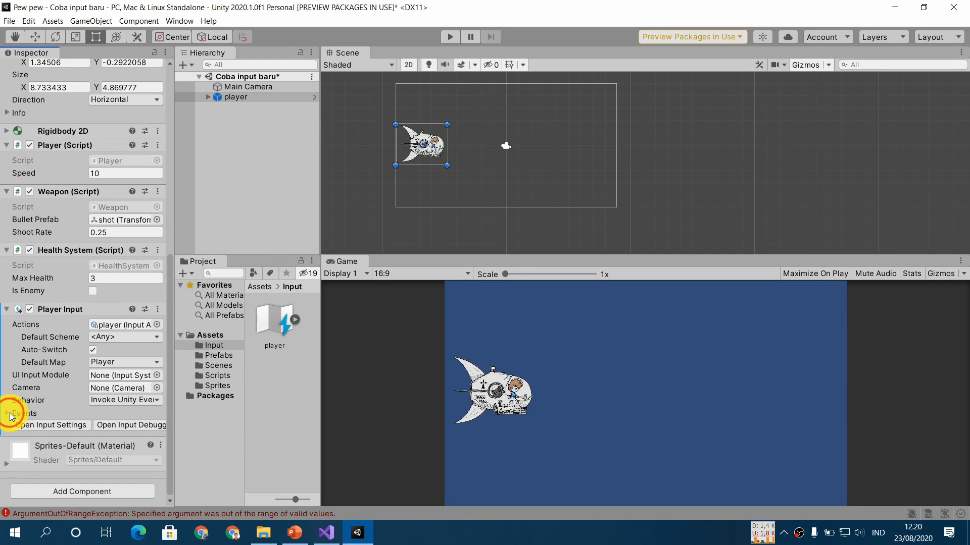
scroll(47, 344, "down", 5)
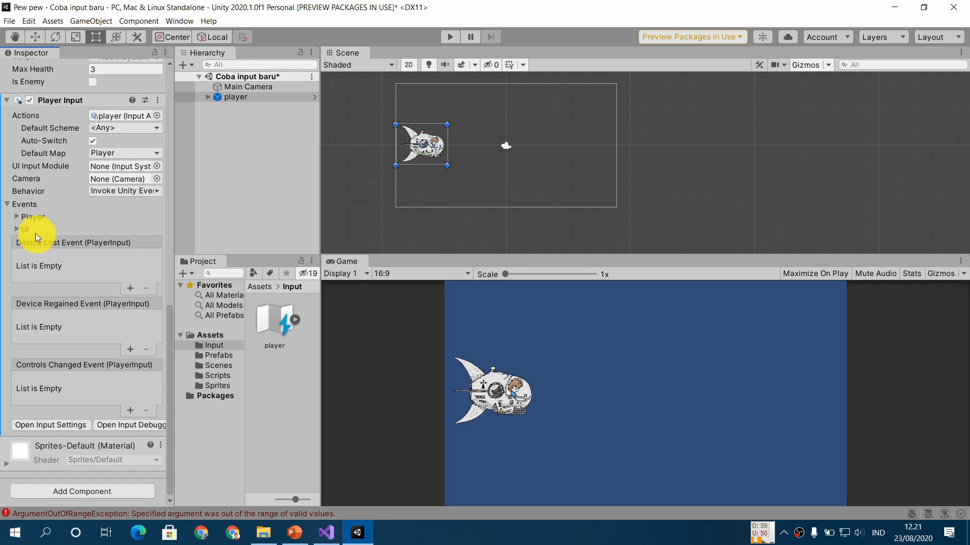
left_click(19, 218)
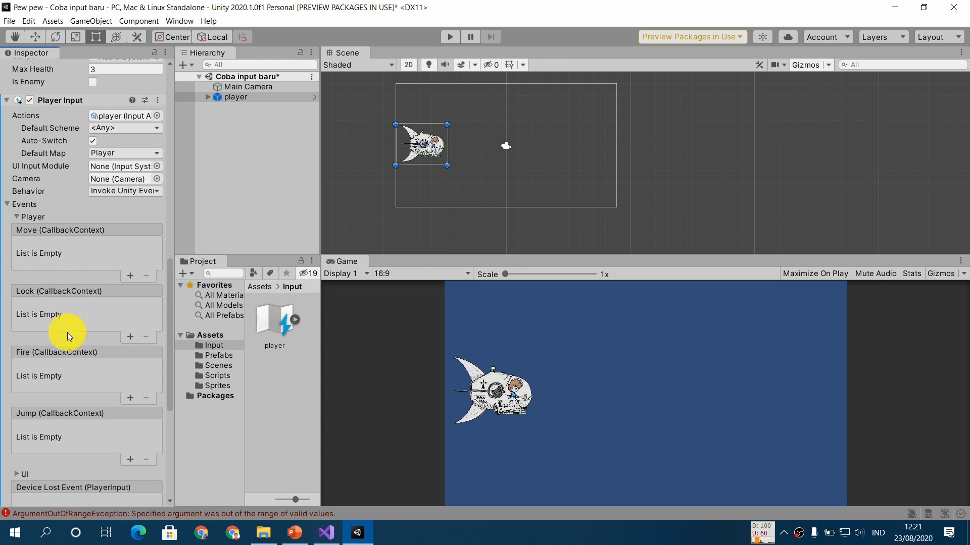
scroll(84, 266, "down", 3)
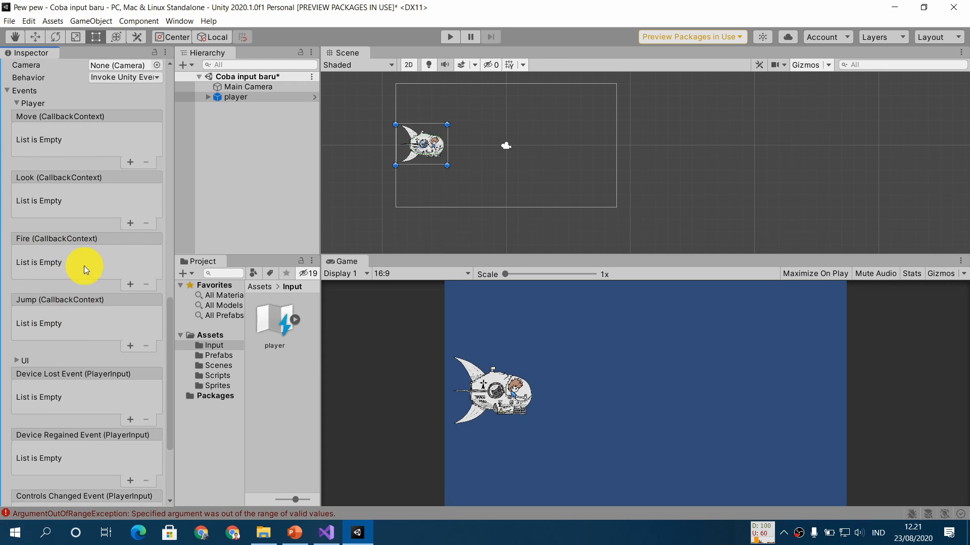
scroll(107, 283, "up", 3)
- Open the player input actions asset for editing and move its window clear of the Inspector and the player object
left_click(284, 338)
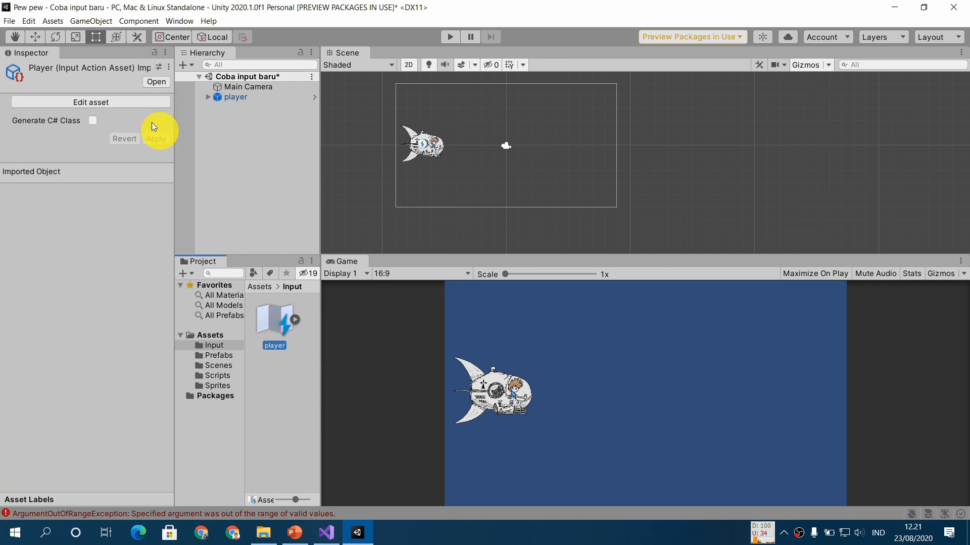
left_click(126, 104)
left_click_drag(247, 147, 408, 135)
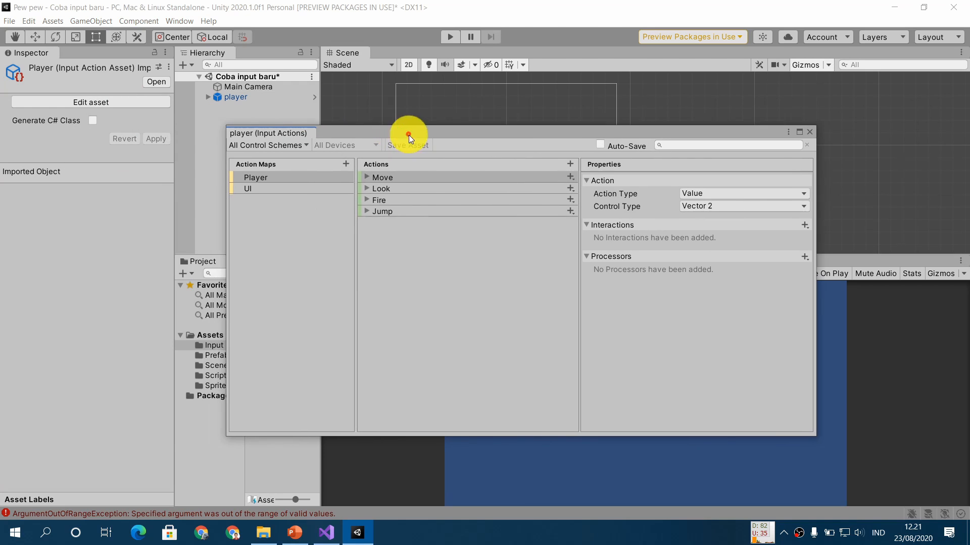
- Select the player object and expand its Player Input events for the Player map to compare them with the asset's actions
left_click(244, 96)
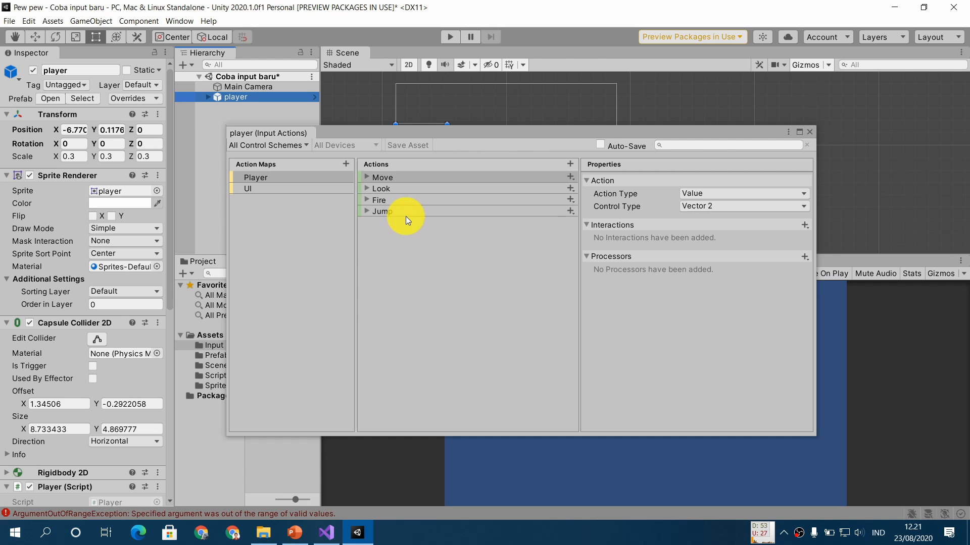
scroll(53, 324, "down", 10)
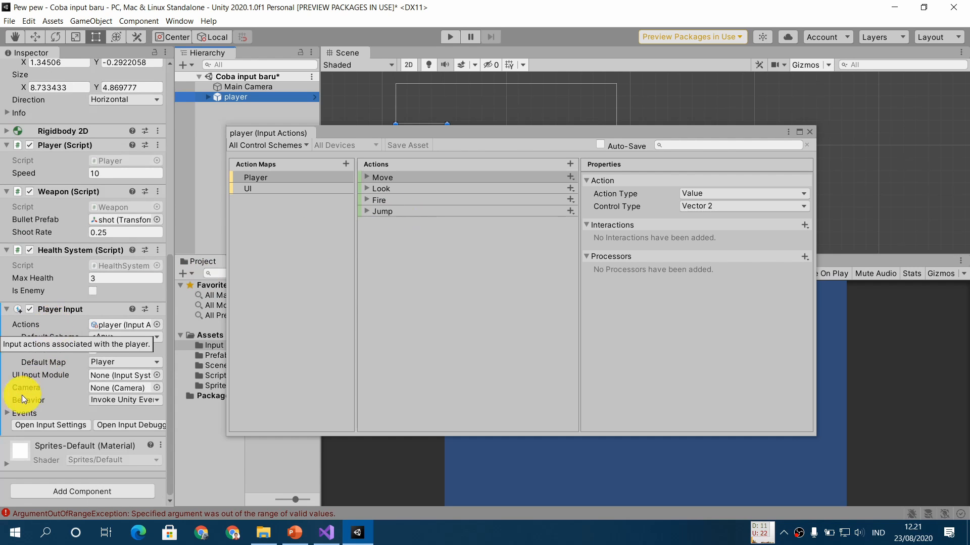
left_click(12, 413)
scroll(13, 401, "down", 5)
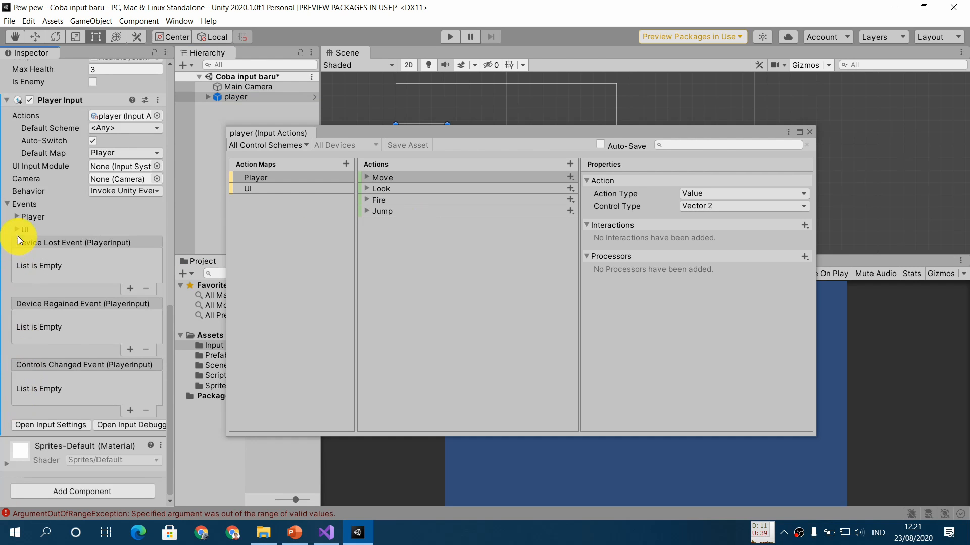
left_click(19, 217)
scroll(84, 190, "down", 3)
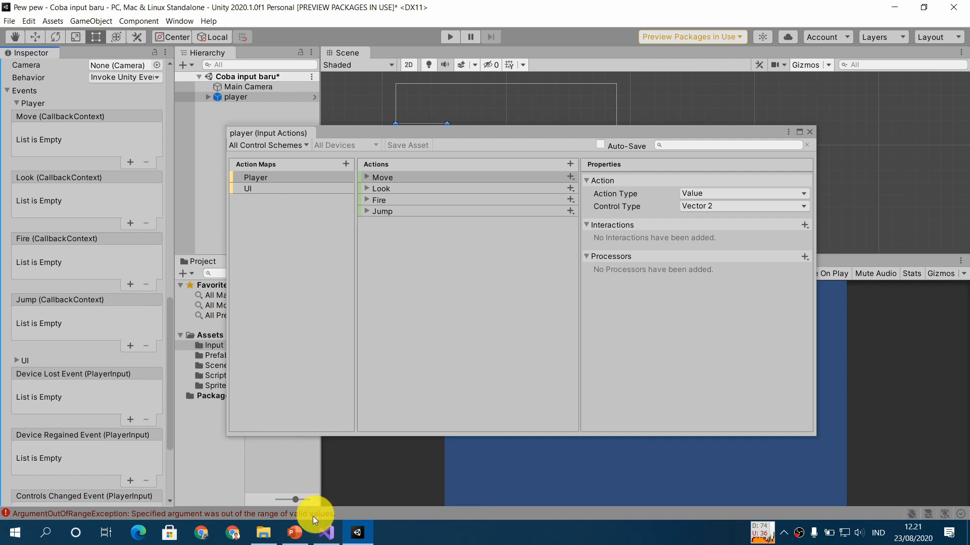
- Switch to PowerPoint and advance to the Unity Events slide to read the required callback method declaration, checking back in Unity once
left_click(295, 533)
left_click(322, 379)
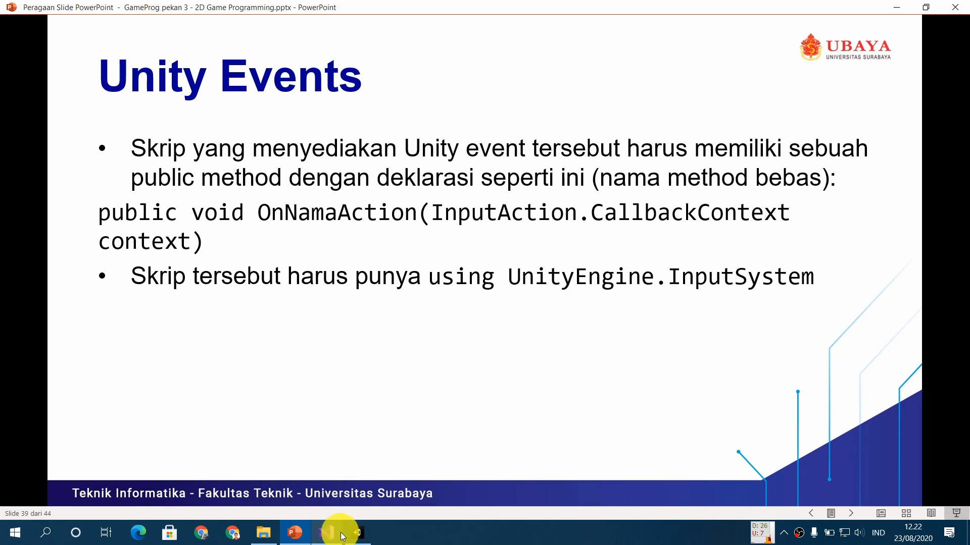
left_click(367, 539)
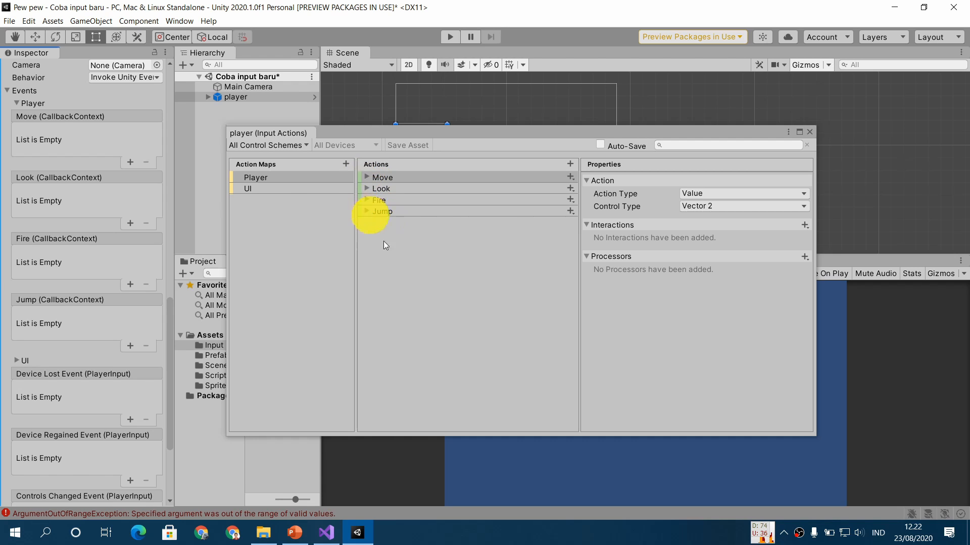
left_click(295, 533)
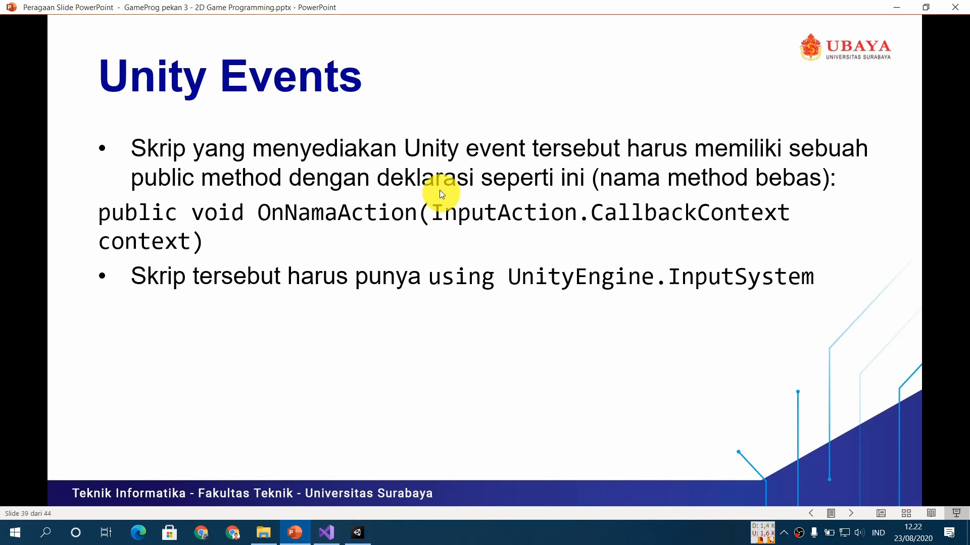